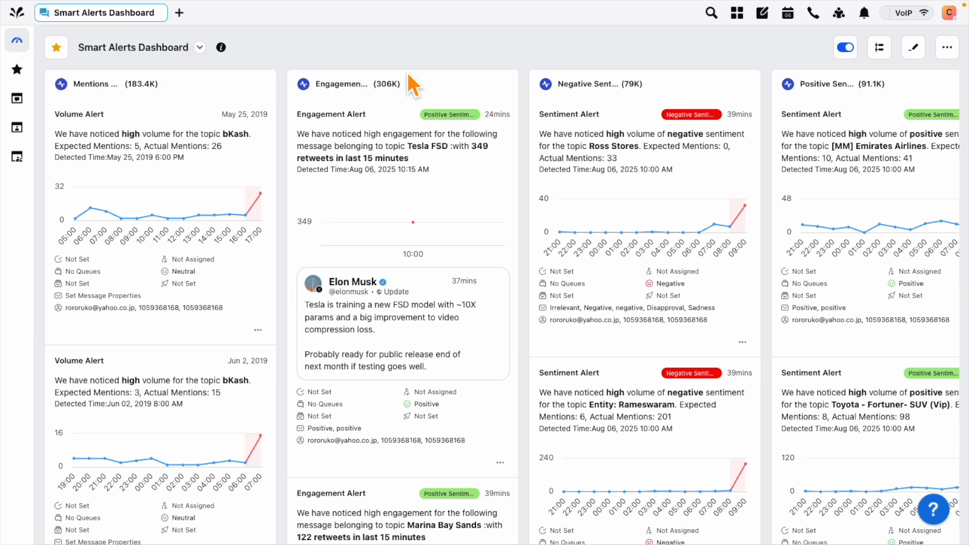
Scroll across the current page to review its contents
{"action": "mouse_move", "coordinate": [350, 89]}
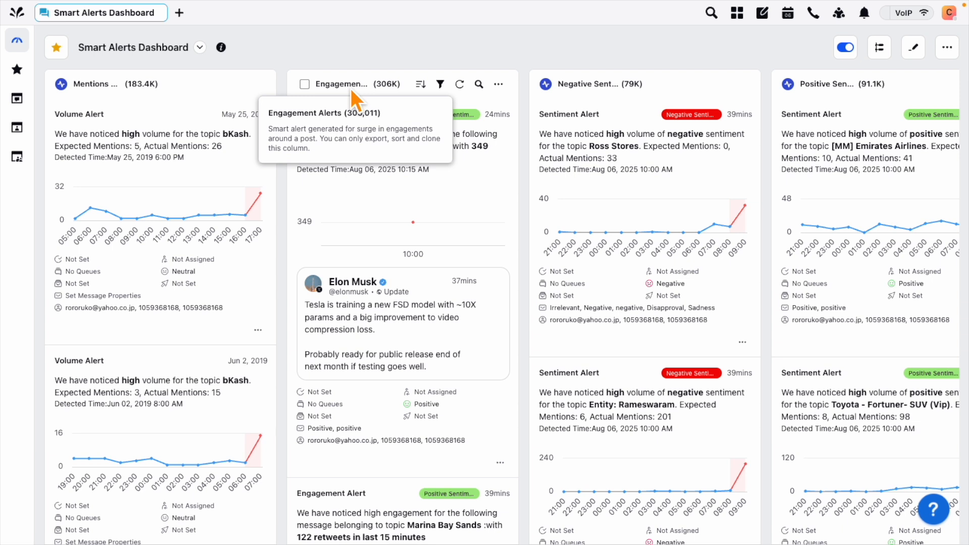
{"action": "scroll", "coordinate": [457, 366], "scroll_direction": "down", "scroll_amount": 5}
{"action": "scroll", "coordinate": [464, 371], "scroll_direction": "up", "scroll_amount": 5}
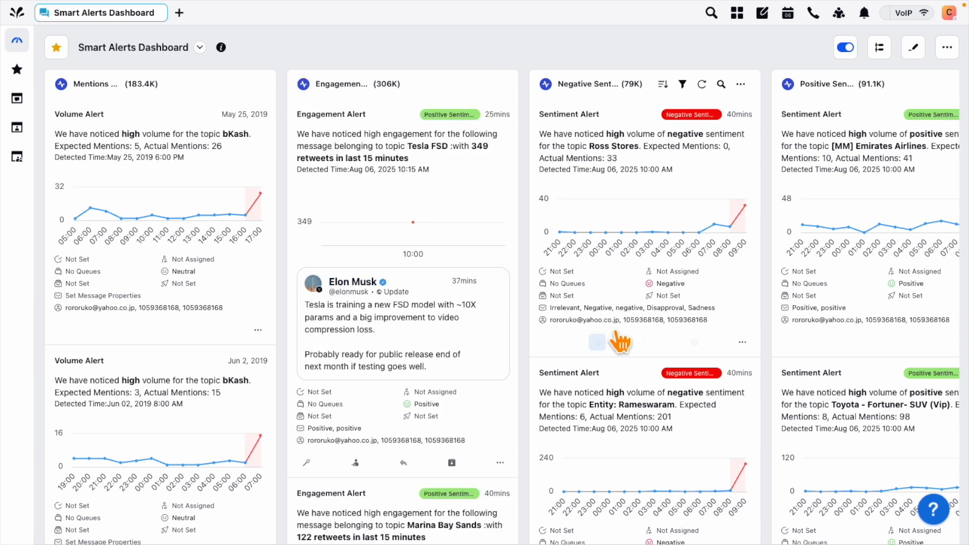
{"action": "scroll", "coordinate": [635, 330], "scroll_direction": "right", "scroll_amount": 7}
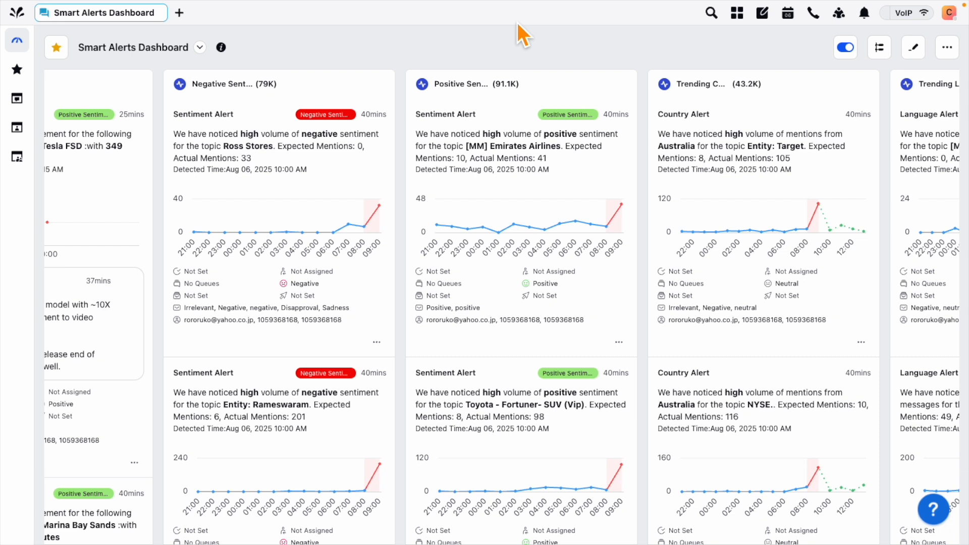
{"action": "mouse_move", "coordinate": [220, 85]}
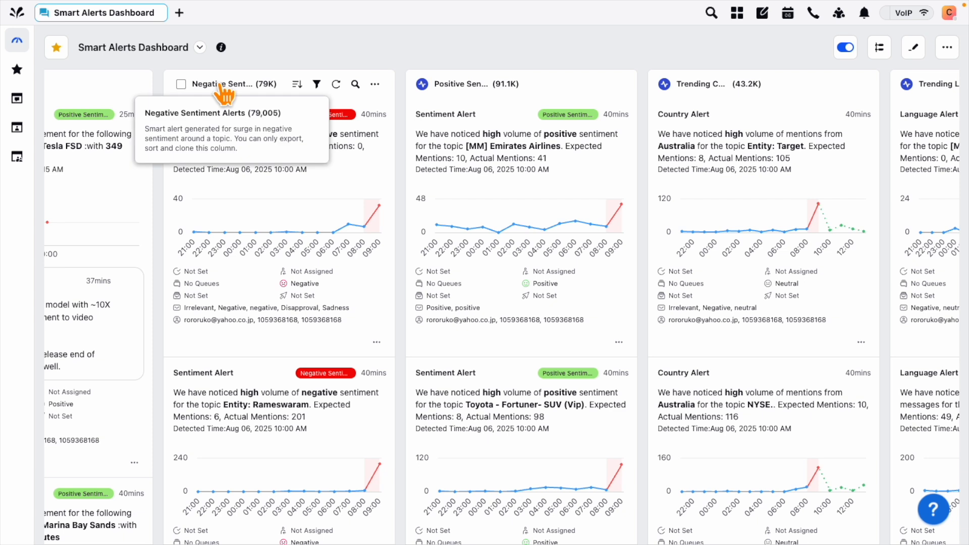
{"action": "mouse_move", "coordinate": [457, 87]}
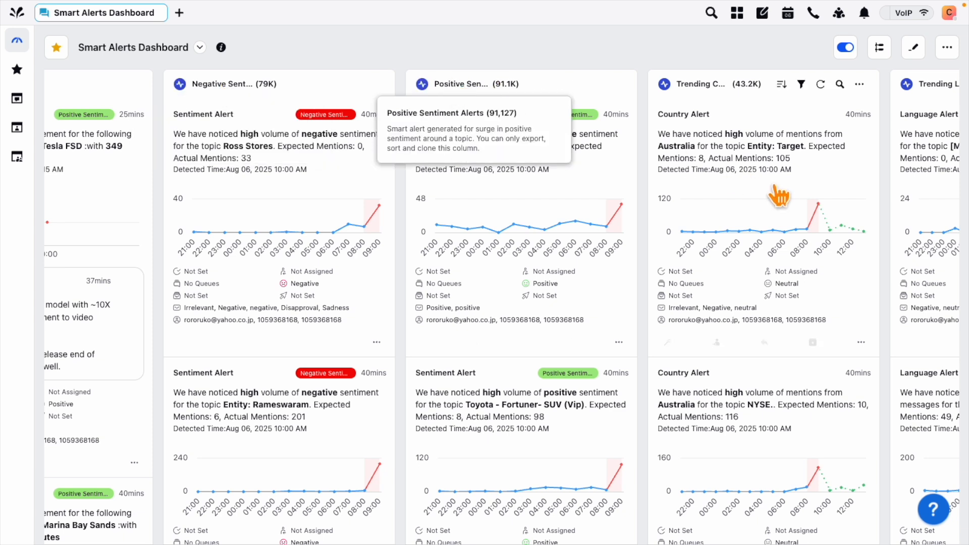
{"action": "scroll", "coordinate": [777, 196], "scroll_direction": "right", "scroll_amount": 4}
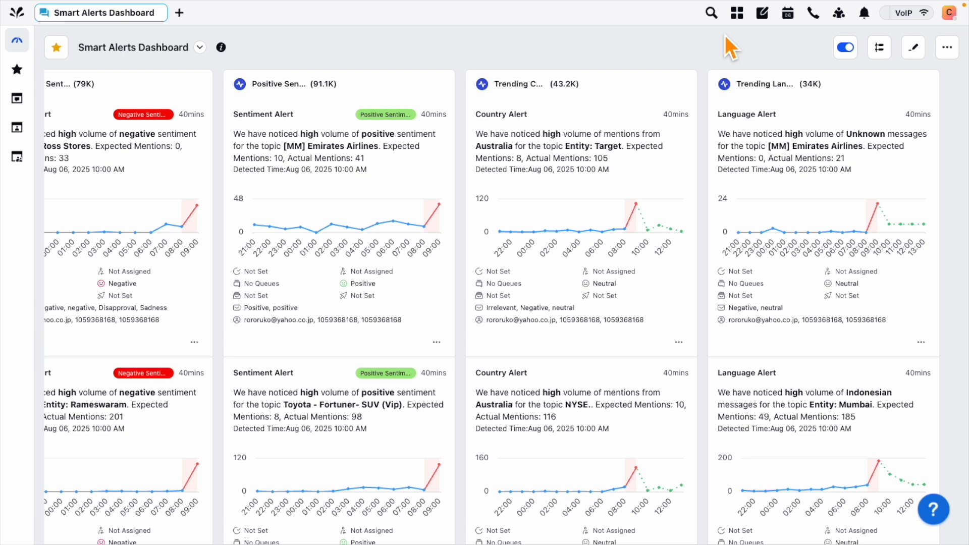
{"action": "mouse_move", "coordinate": [523, 92]}
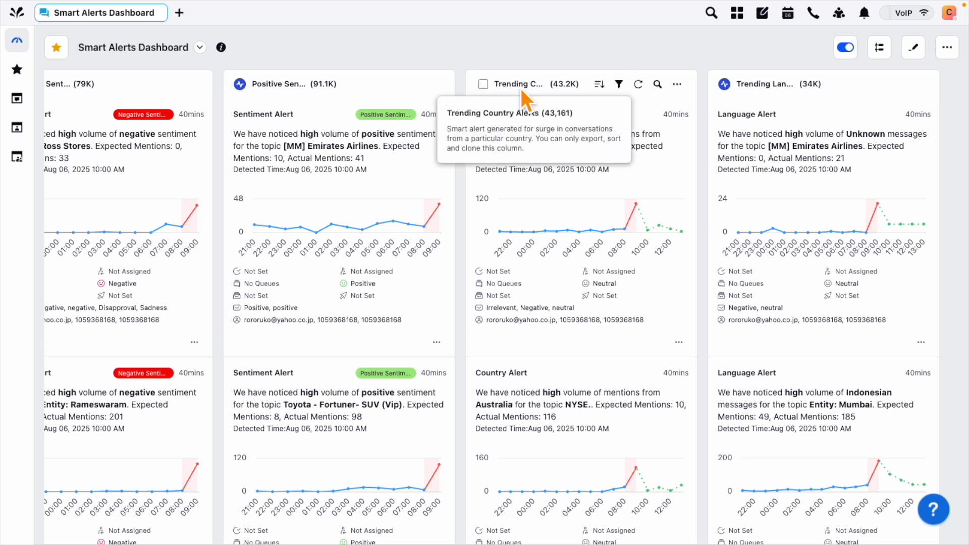
{"action": "mouse_move", "coordinate": [770, 96]}
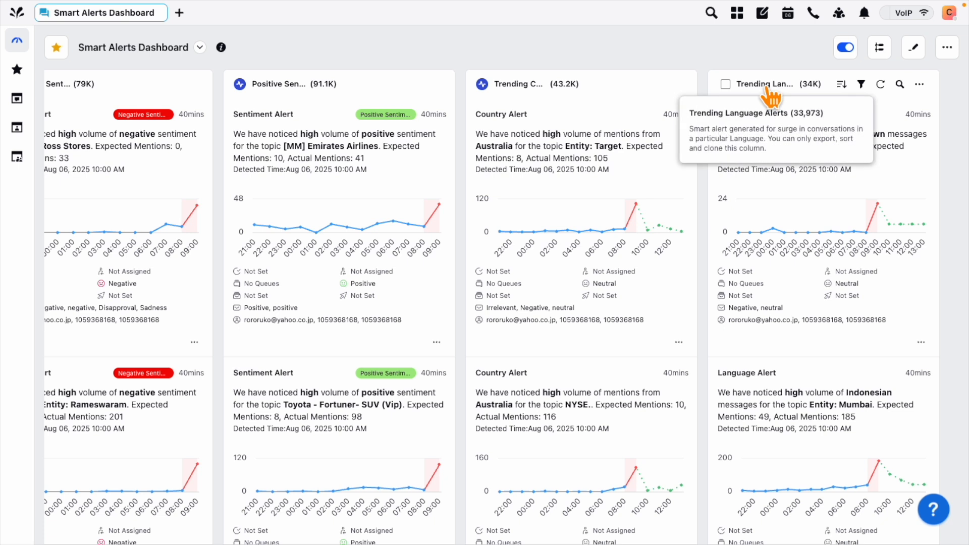
{"action": "scroll", "coordinate": [599, 227], "scroll_direction": "left", "scroll_amount": 10}
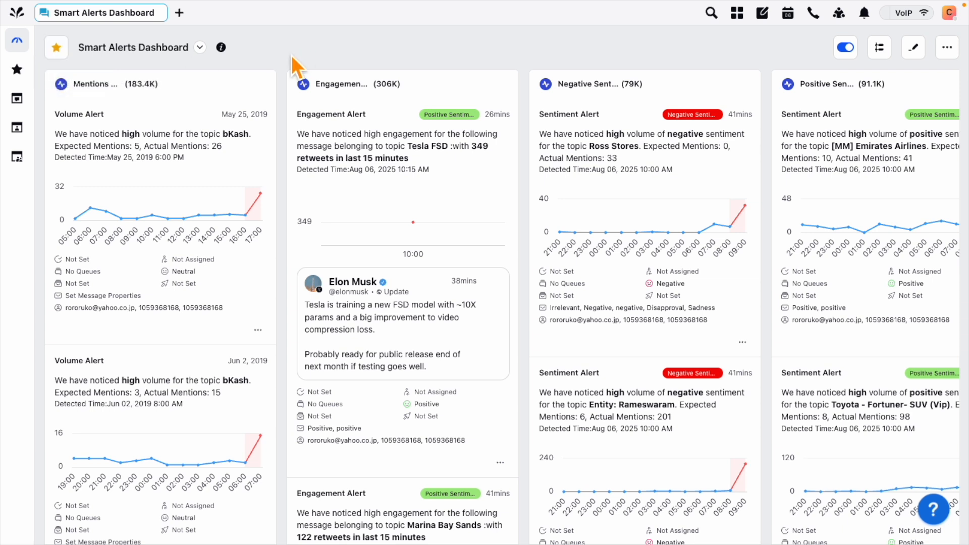
In a new tab, launch Alert Manager from Platform Modules under Mitigate Brand Crisis
{"action": "left_click", "coordinate": [179, 14]}
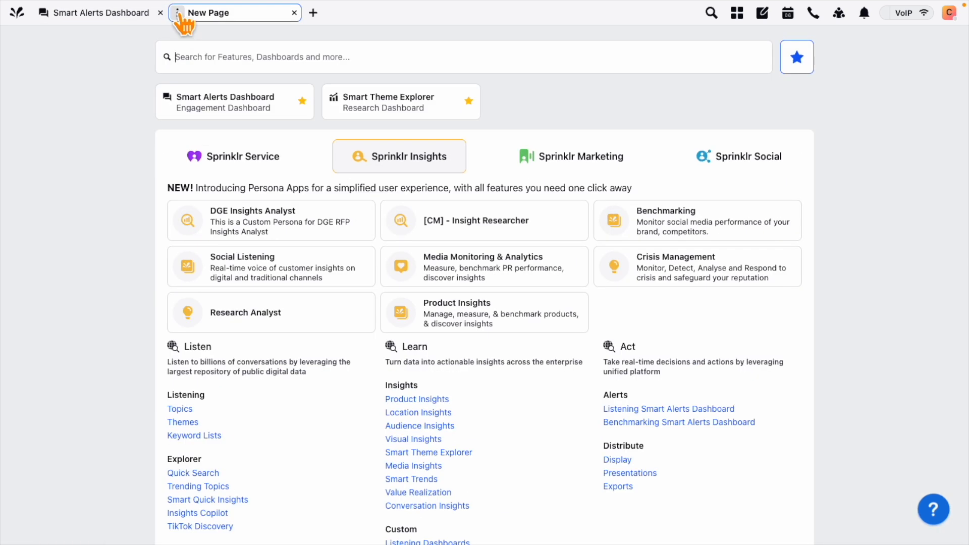
{"action": "scroll", "coordinate": [89, 313], "scroll_direction": "down", "scroll_amount": 1}
{"action": "scroll", "coordinate": [135, 374], "scroll_direction": "down", "scroll_amount": 8}
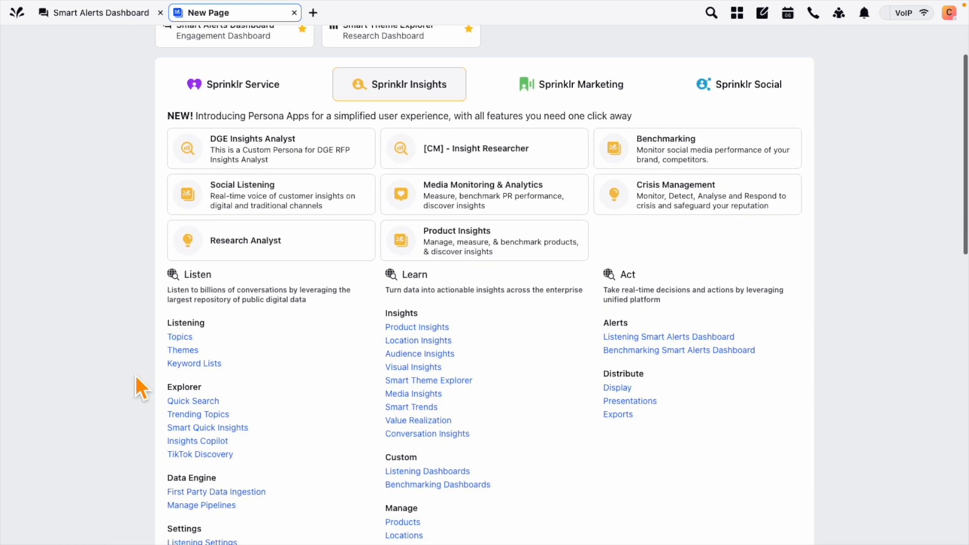
{"action": "scroll", "coordinate": [106, 417], "scroll_direction": "down", "scroll_amount": 2}
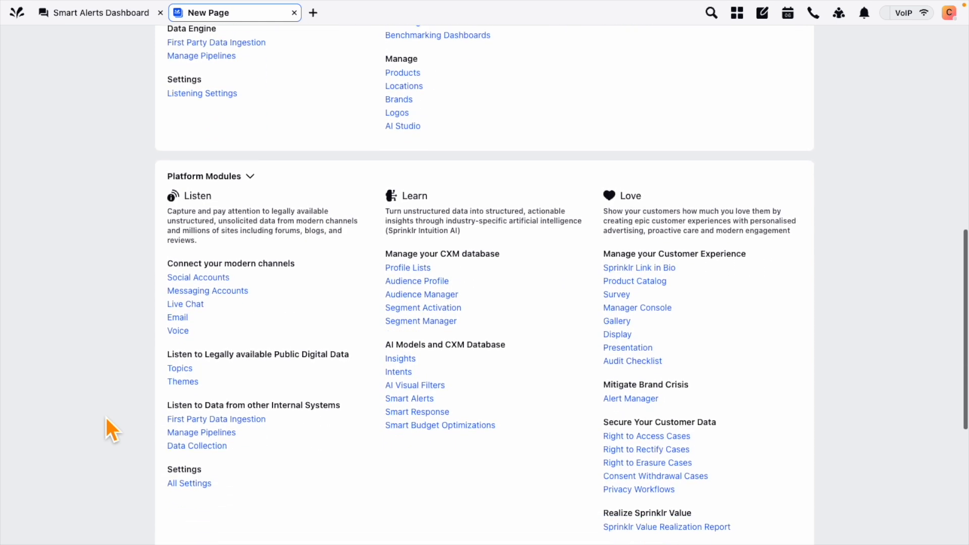
{"action": "scroll", "coordinate": [212, 243], "scroll_direction": "down", "scroll_amount": 1}
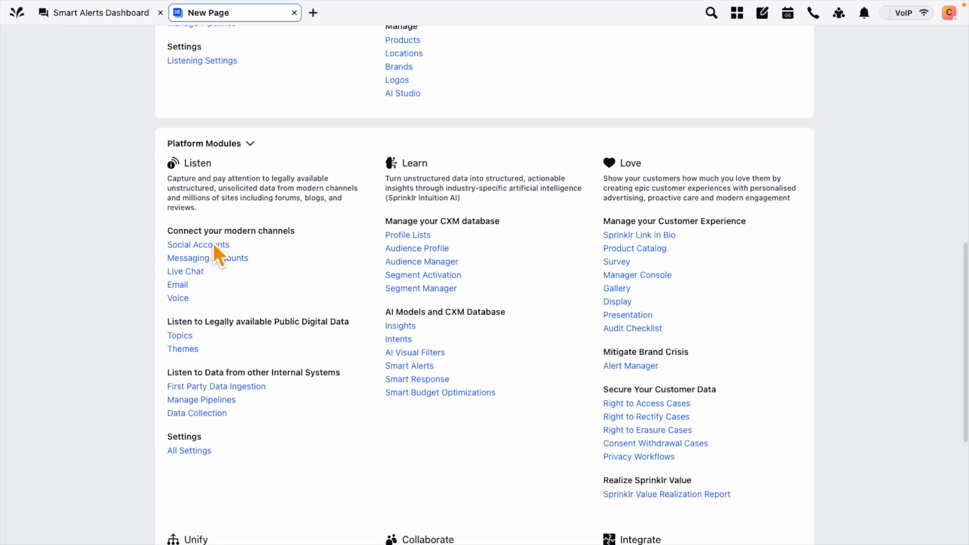
{"action": "left_click", "coordinate": [636, 366]}
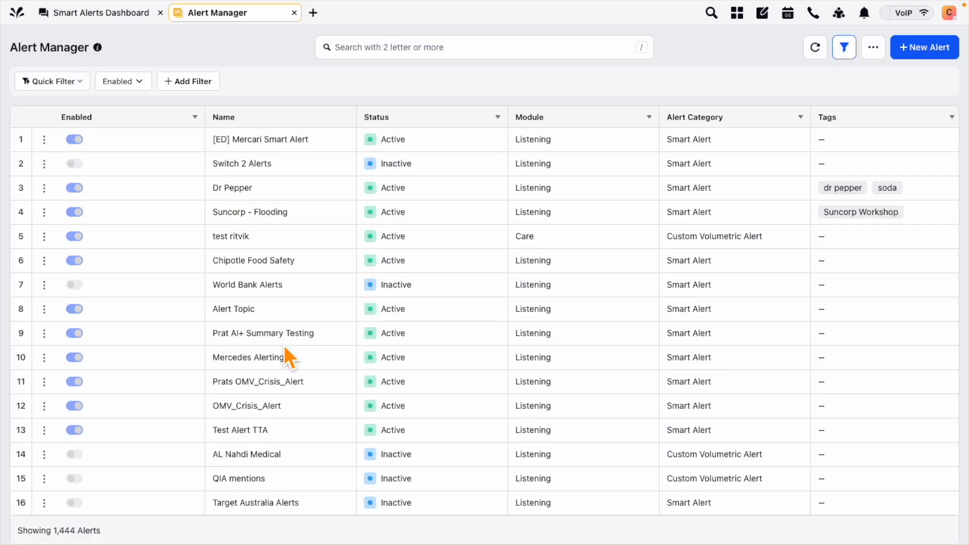
{"action": "scroll", "coordinate": [284, 345], "scroll_direction": "down", "scroll_amount": 10}
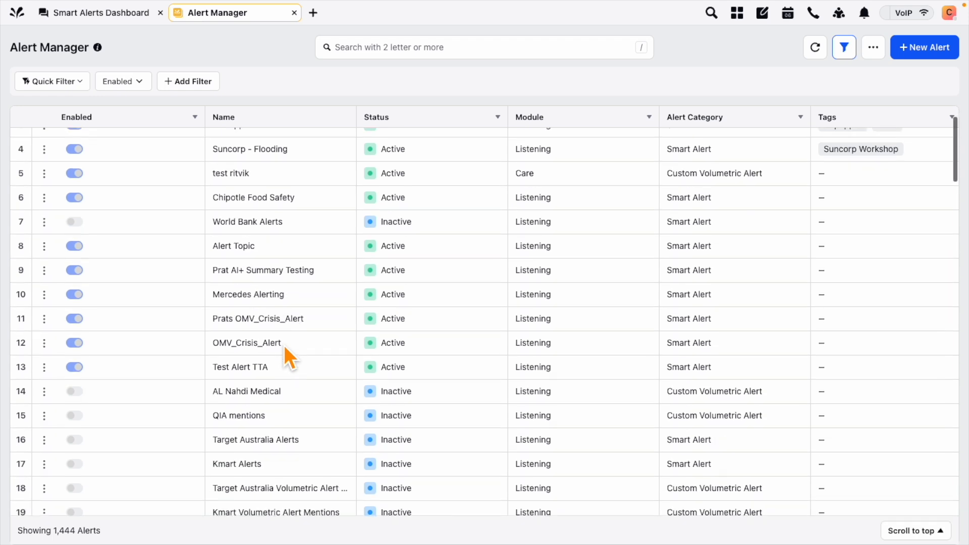
{"action": "scroll", "coordinate": [284, 346], "scroll_direction": "down", "scroll_amount": 10}
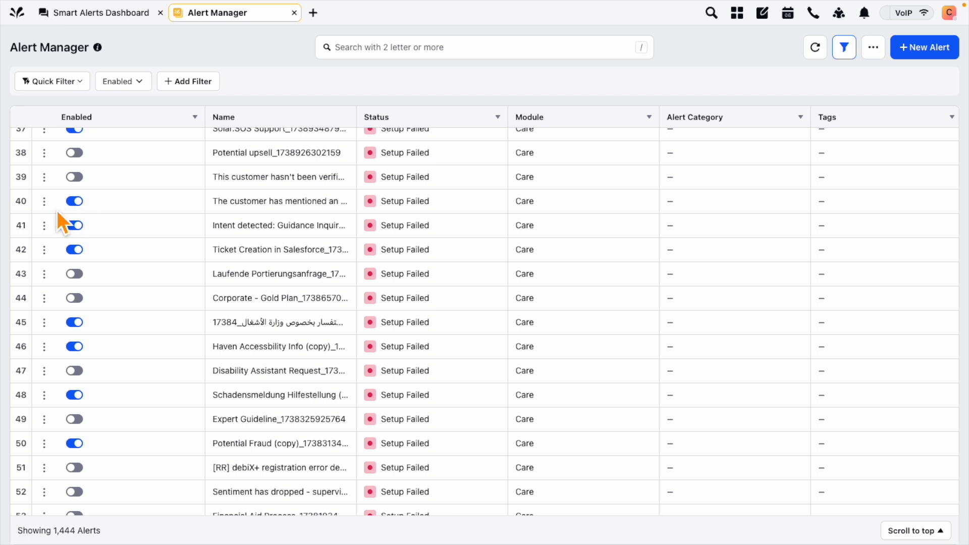
{"action": "left_click", "coordinate": [45, 203]}
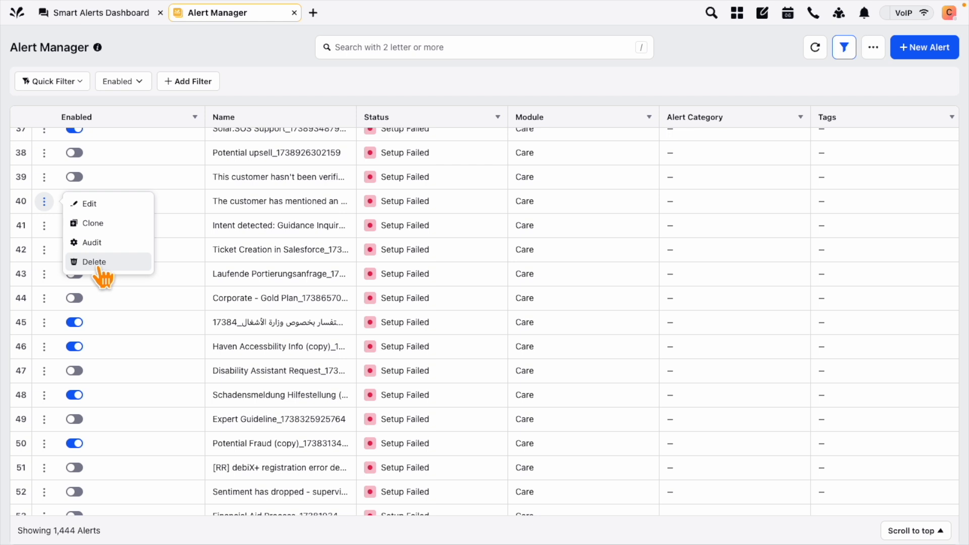
{"action": "left_click", "coordinate": [422, 95]}
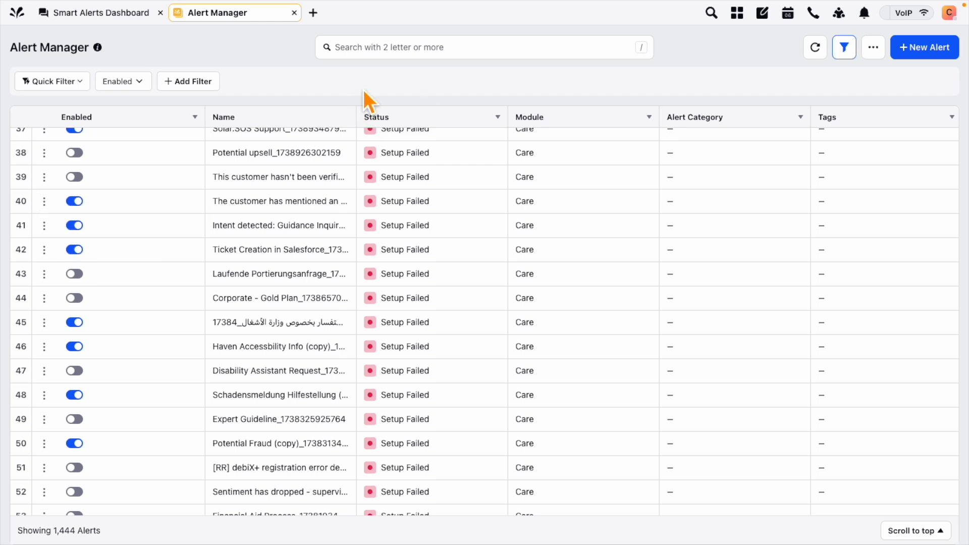
Start a new alert from Alert Manager to bring up the Create Smart Alert form
{"action": "left_click", "coordinate": [922, 57]}
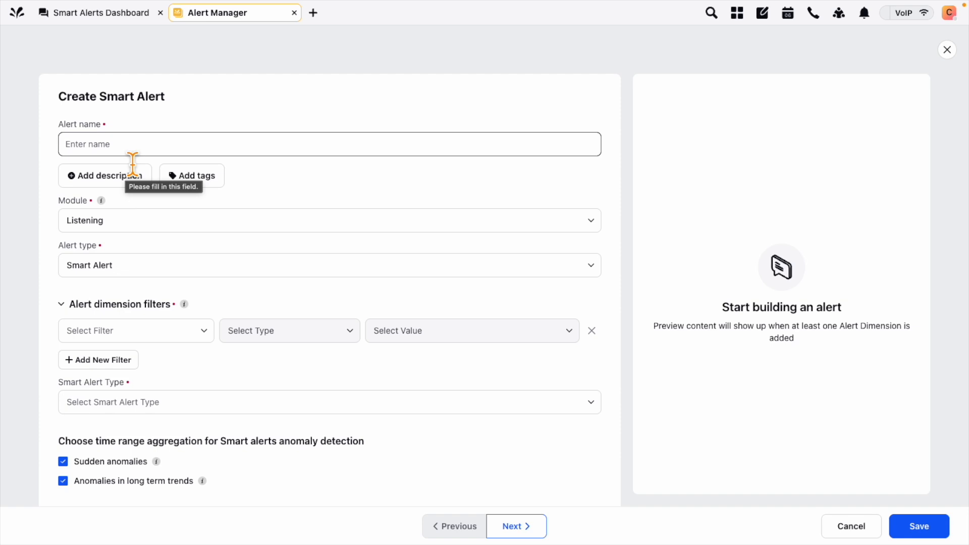
Name the alert 'Alert for the London topic'
{"action": "type", "text": "Alert for the London topic"}
{"action": "left_click", "coordinate": [35, 198]}
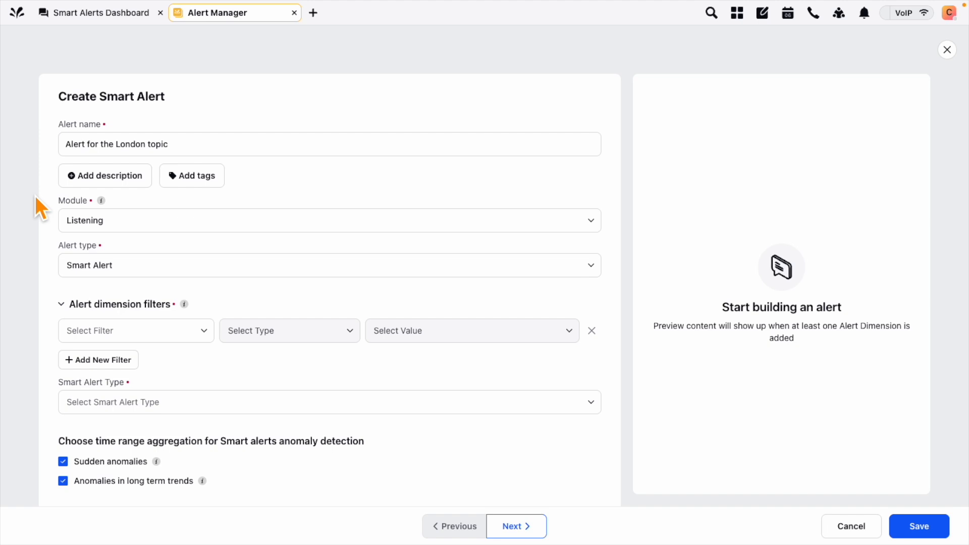
{"action": "scroll", "coordinate": [35, 195], "scroll_direction": "down", "scroll_amount": 1}
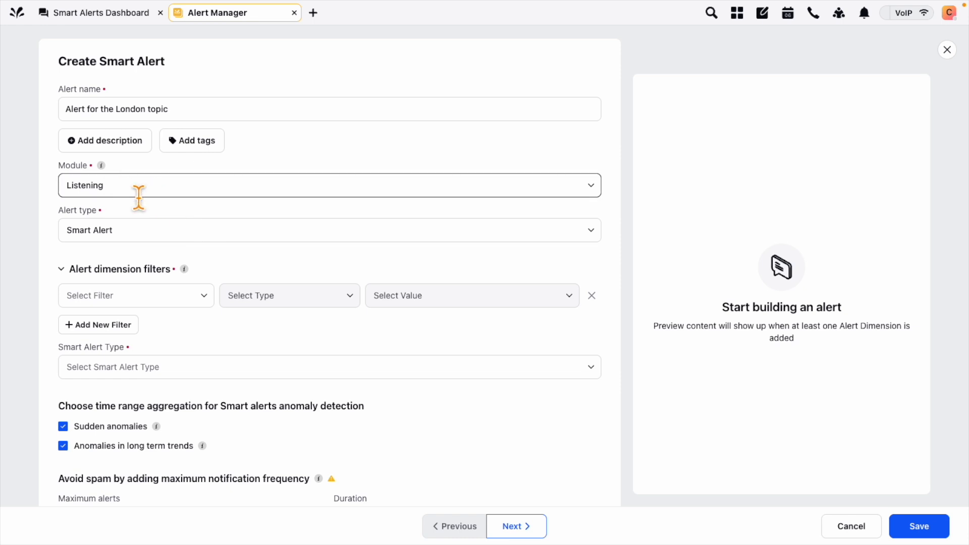
Keep the module as Listening and the alert type as Smart Alert
{"action": "left_click", "coordinate": [591, 186]}
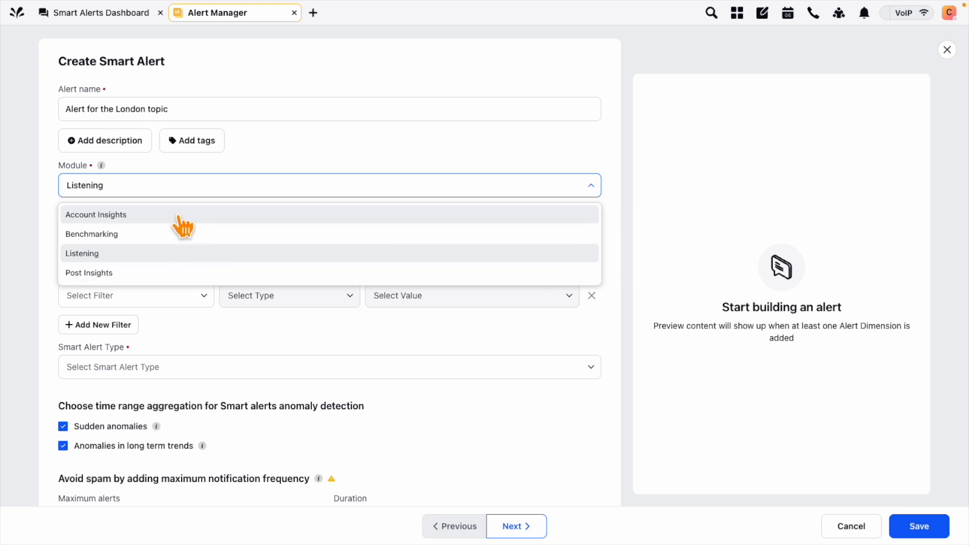
{"action": "left_click", "coordinate": [94, 256]}
{"action": "scroll", "coordinate": [34, 257], "scroll_direction": "down", "scroll_amount": 1}
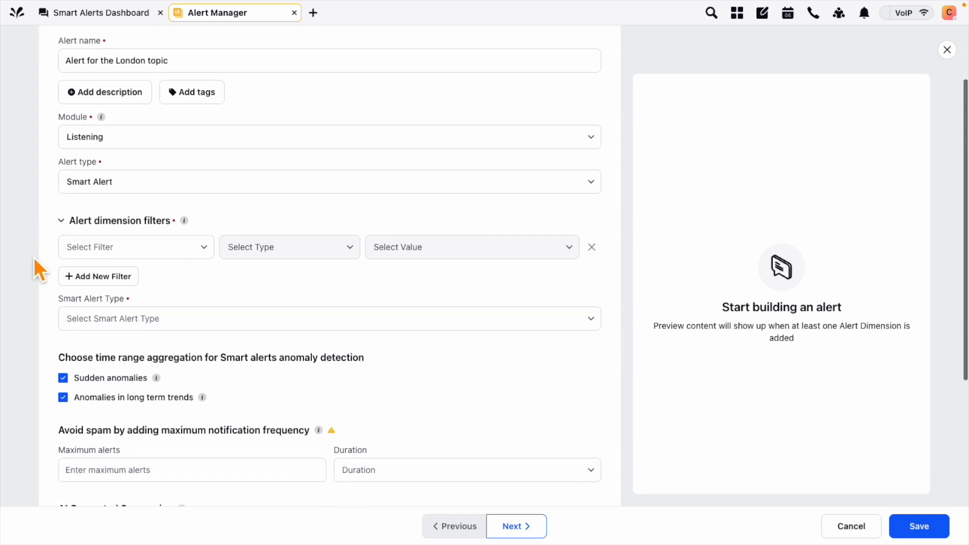
{"action": "left_click", "coordinate": [140, 187]}
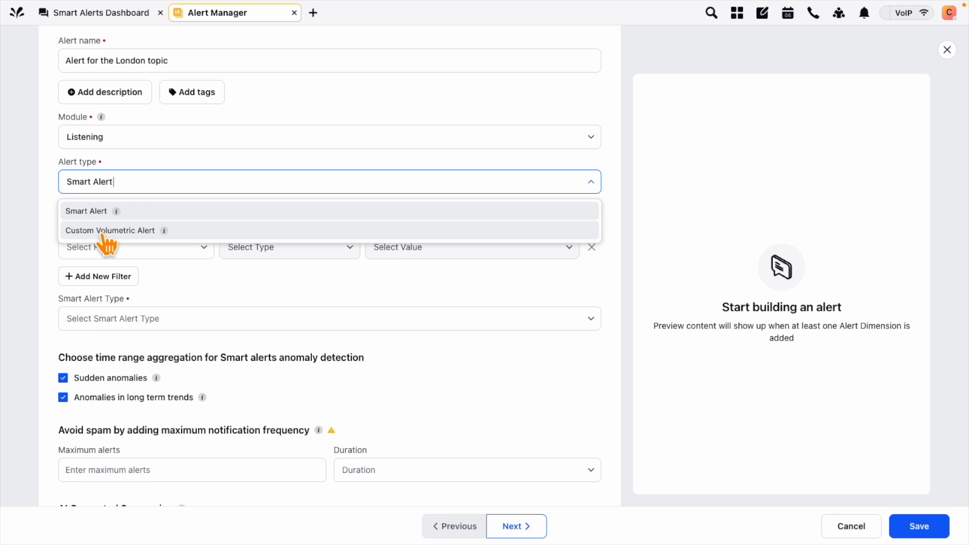
{"action": "left_click", "coordinate": [38, 226]}
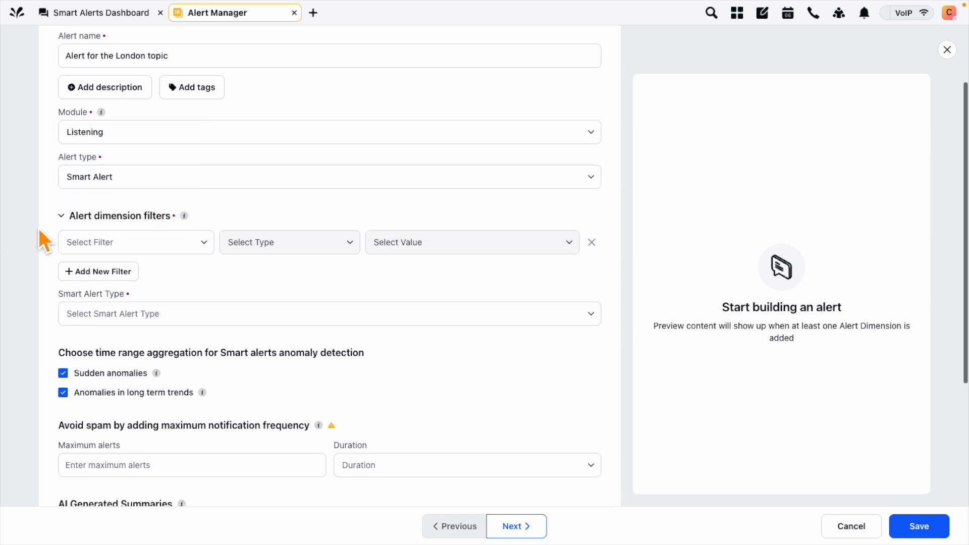
{"action": "scroll", "coordinate": [38, 226], "scroll_direction": "down", "scroll_amount": 1}
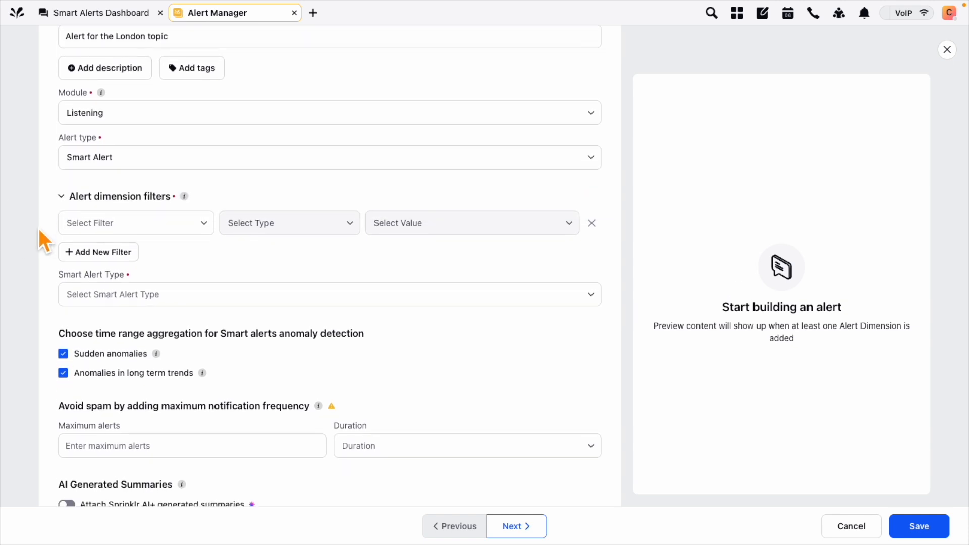
{"action": "scroll", "coordinate": [37, 226], "scroll_direction": "down", "scroll_amount": 2}
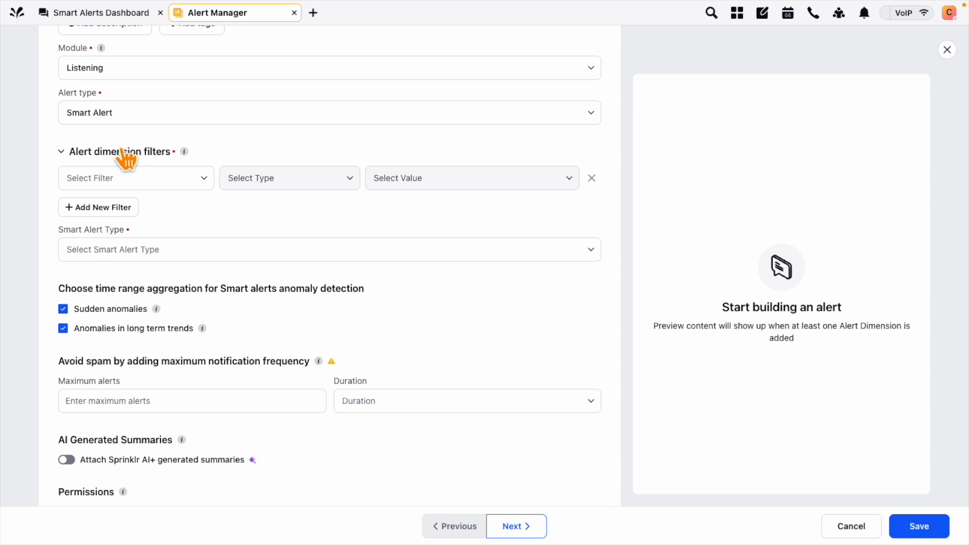
Set the first alert dimension filter to Topic with the value Entity: London
{"action": "left_click", "coordinate": [207, 182]}
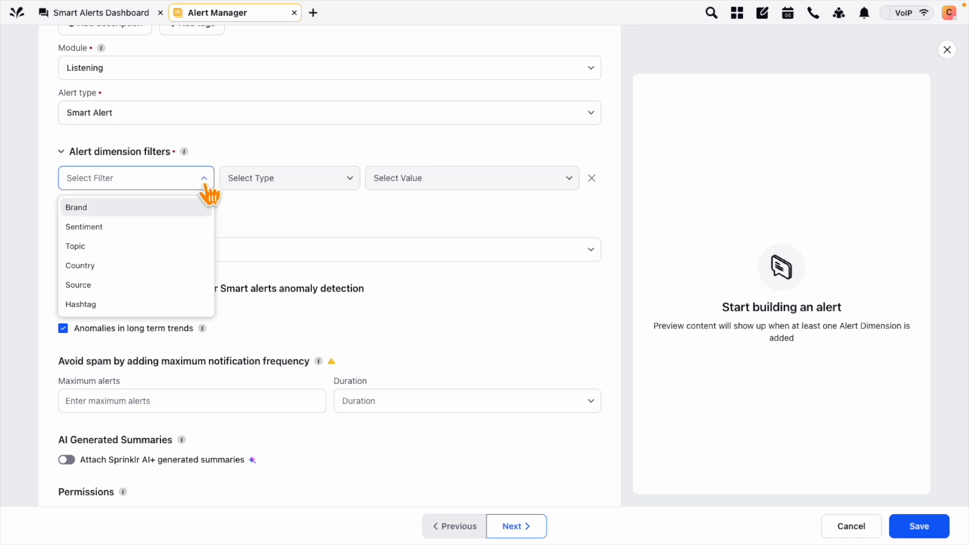
{"action": "type", "text": "topic"}
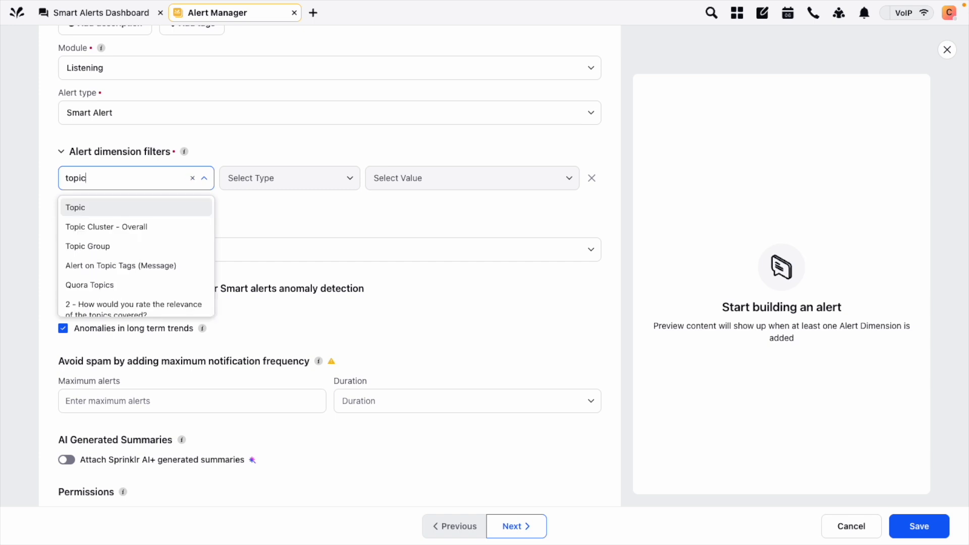
{"action": "left_click", "coordinate": [152, 211]}
{"action": "left_click", "coordinate": [101, 181]}
{"action": "type", "text": "topic"}
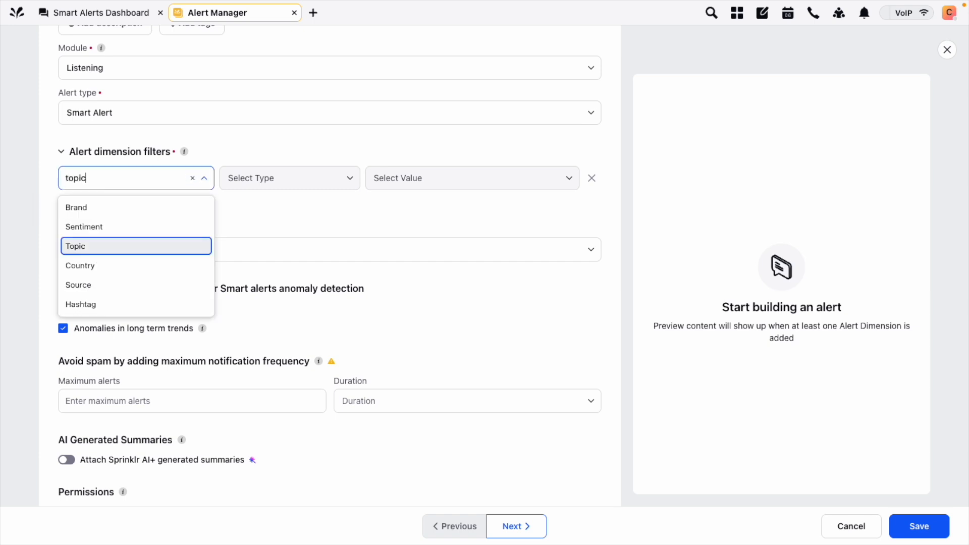
{"action": "left_click", "coordinate": [100, 208]}
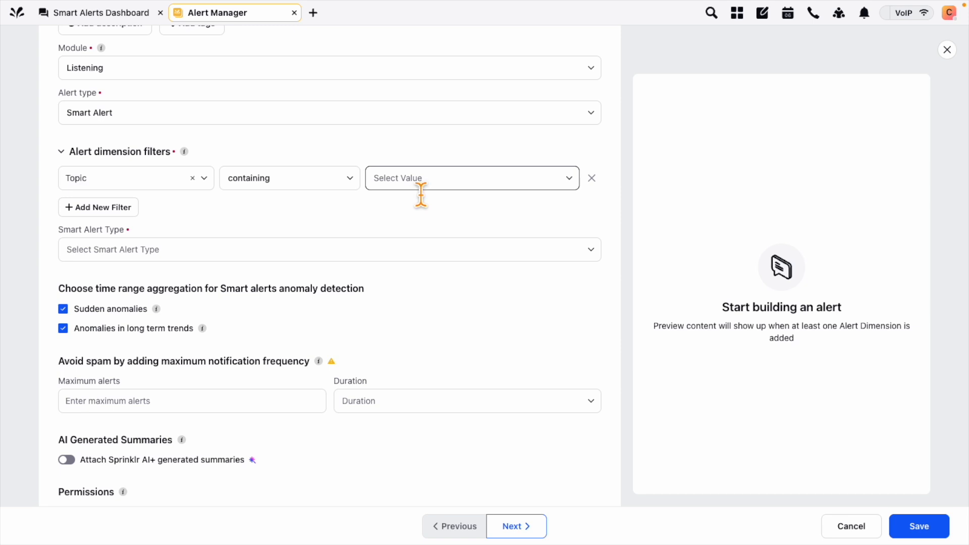
{"action": "scroll", "coordinate": [420, 194], "scroll_direction": "up", "scroll_amount": 2}
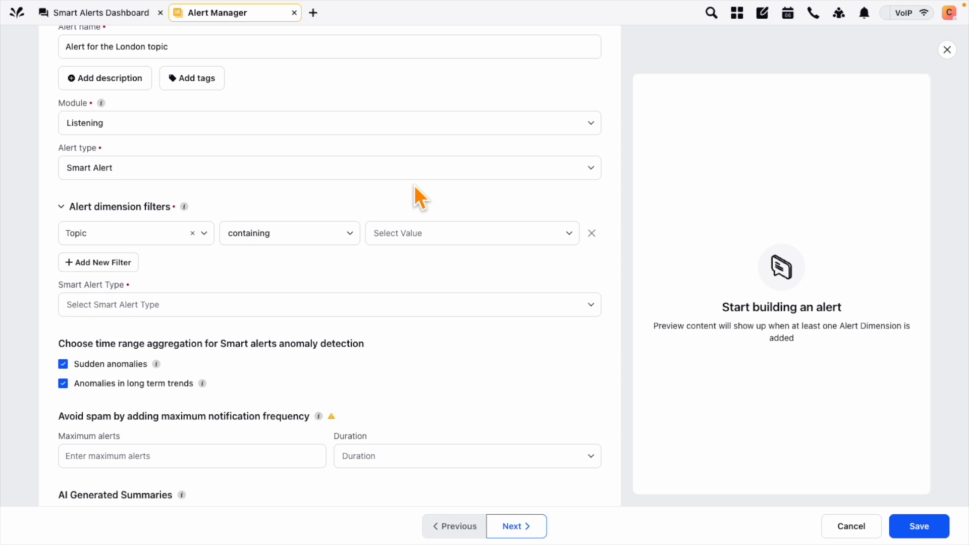
{"action": "left_click", "coordinate": [420, 239]}
{"action": "type", "text": "entity: London"}
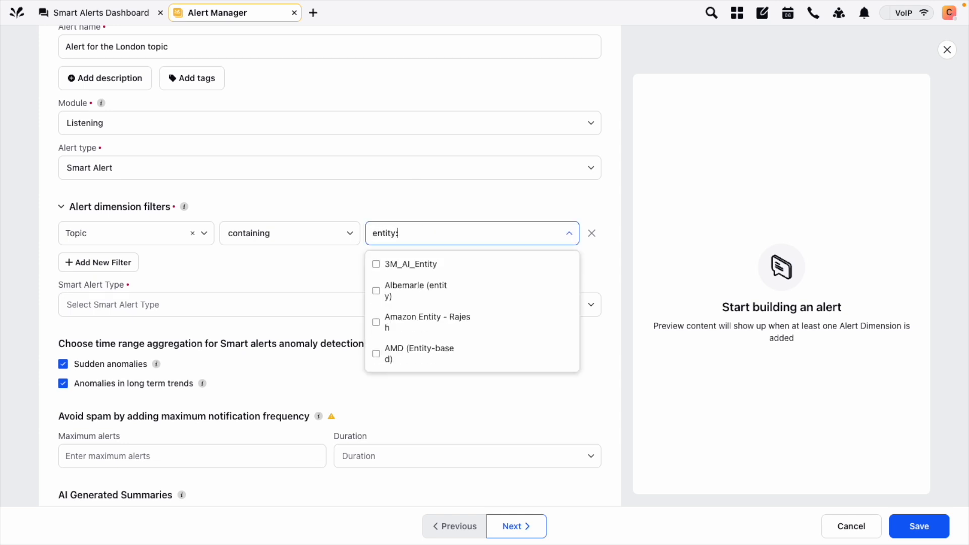
{"action": "left_click", "coordinate": [425, 264]}
{"action": "left_click", "coordinate": [34, 265]}
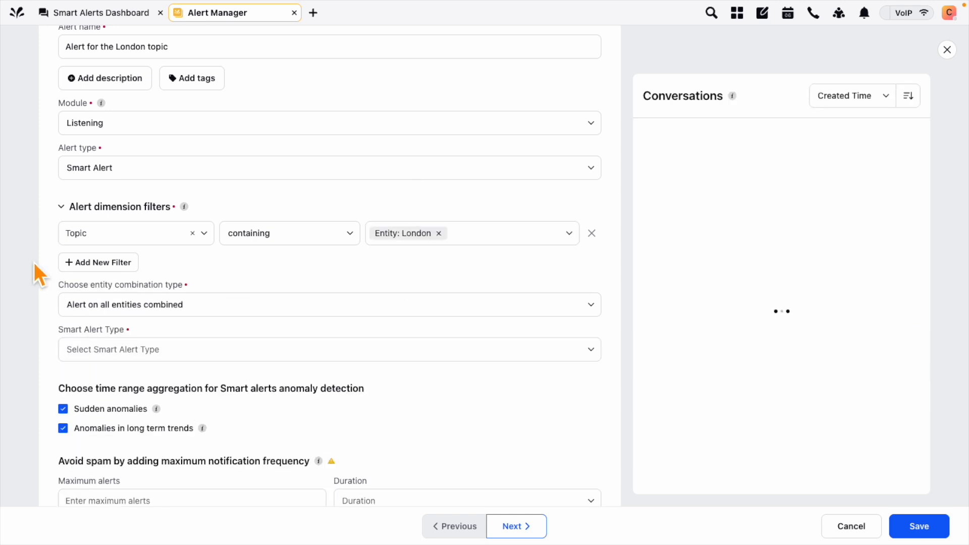
{"action": "scroll", "coordinate": [34, 263], "scroll_direction": "down", "scroll_amount": 1}
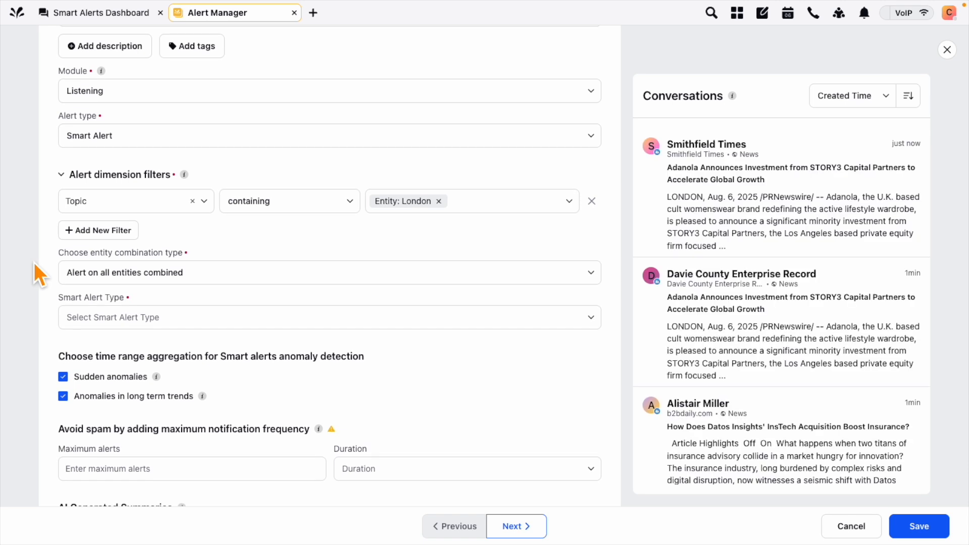
{"action": "left_click", "coordinate": [101, 234]}
{"action": "left_click", "coordinate": [148, 237]}
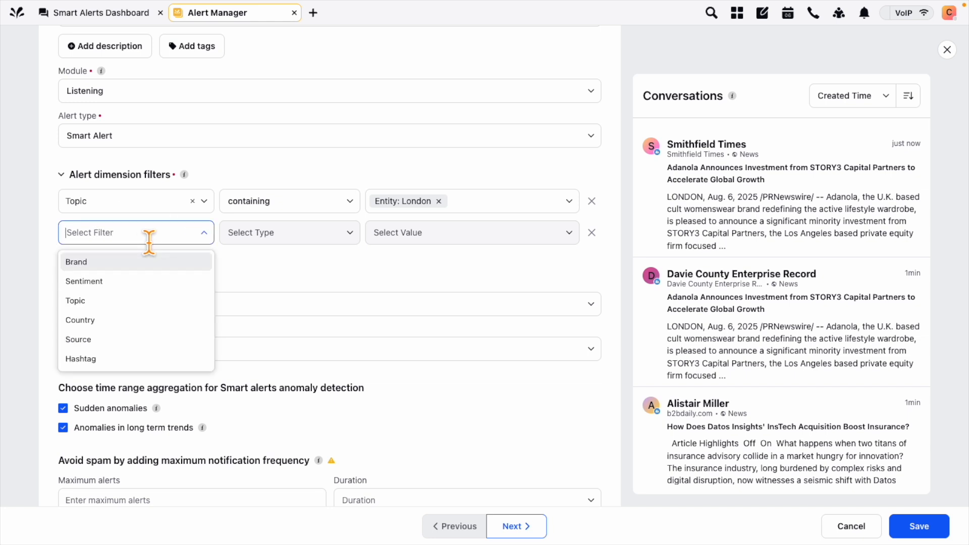
{"action": "type", "text": "theme"}
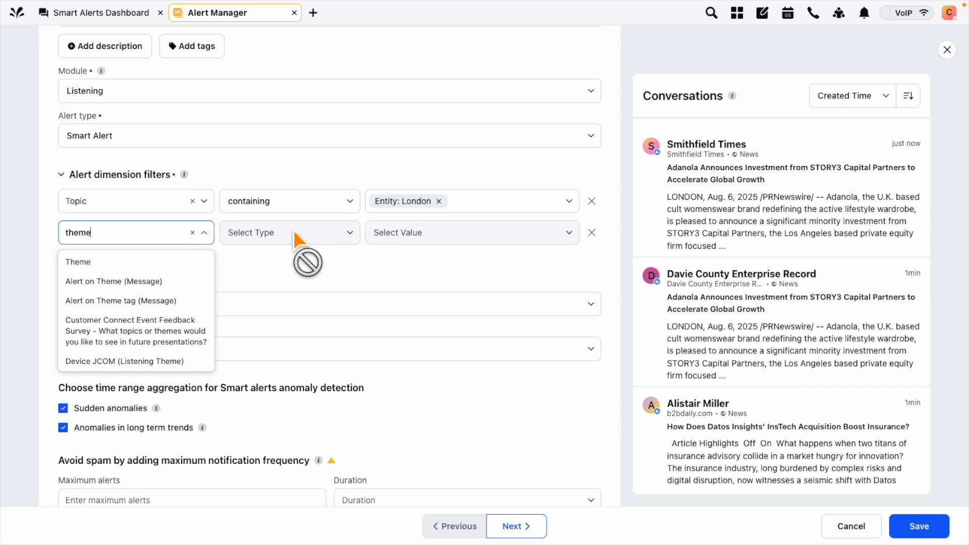
{"action": "left_click", "coordinate": [44, 261]}
{"action": "left_click", "coordinate": [130, 233]}
{"action": "type", "text": "media"}
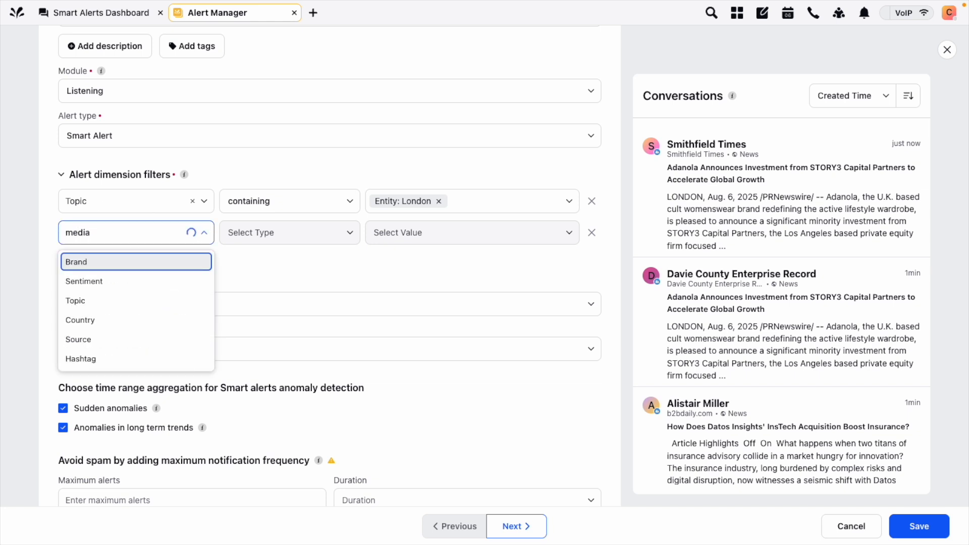
{"action": "left_click", "coordinate": [105, 267]}
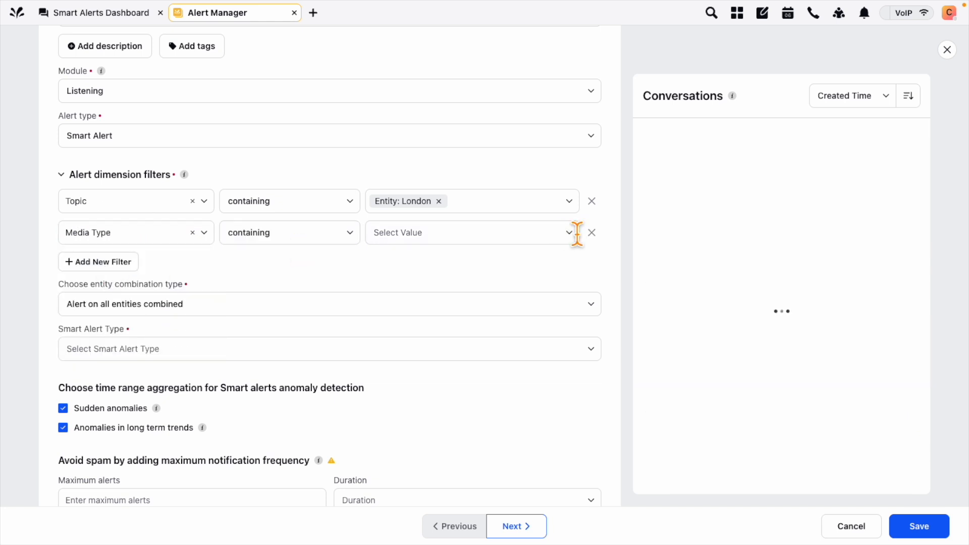
{"action": "left_click", "coordinate": [572, 234]}
{"action": "scroll", "coordinate": [480, 350], "scroll_direction": "down", "scroll_amount": 2}
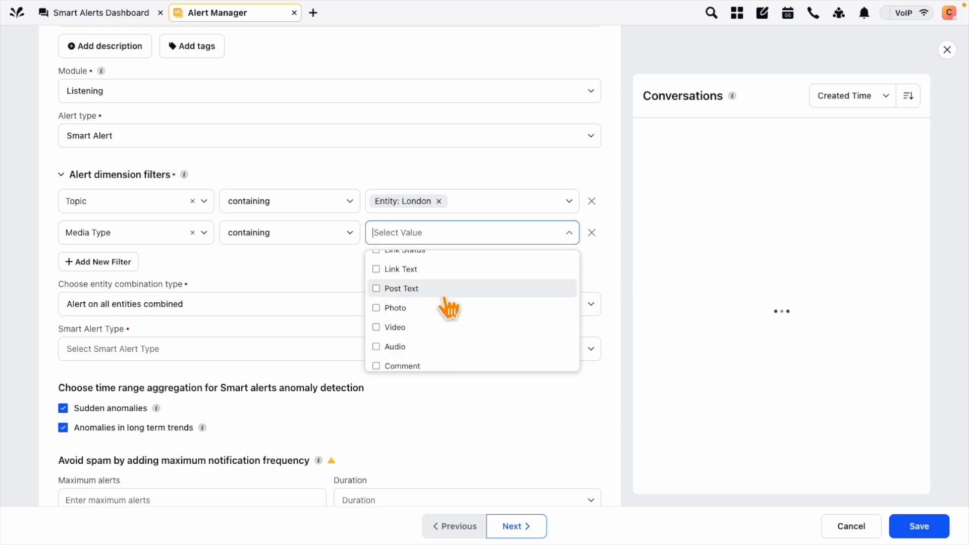
{"action": "scroll", "coordinate": [449, 307], "scroll_direction": "down", "scroll_amount": 1}
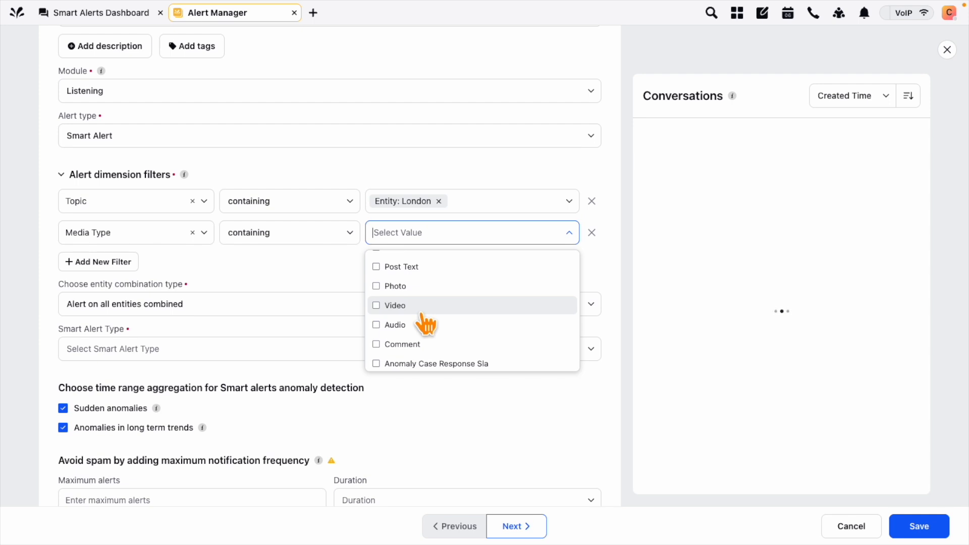
{"action": "left_click", "coordinate": [47, 259]}
{"action": "left_click", "coordinate": [592, 232]}
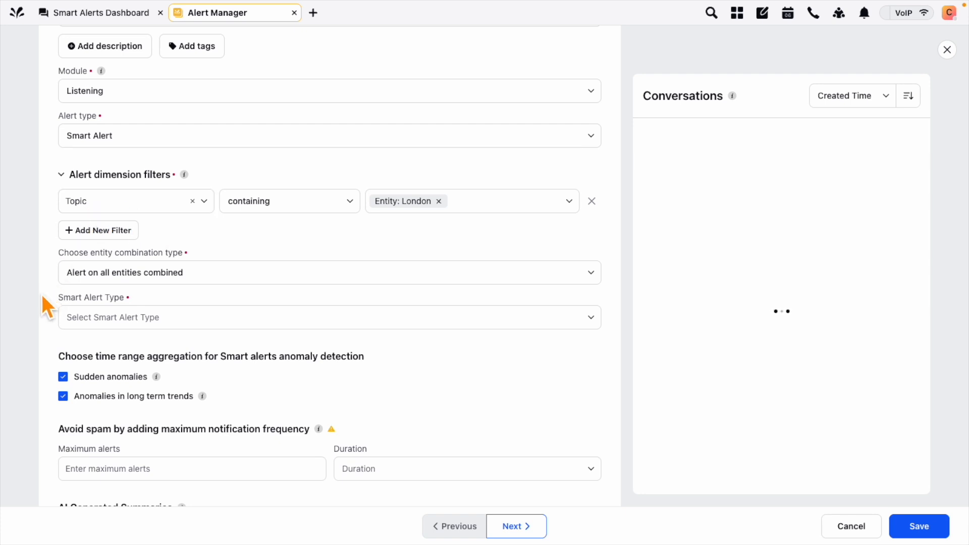
Choose Engagement Alert as the Smart Alert Type
{"action": "scroll", "coordinate": [41, 292], "scroll_direction": "down", "scroll_amount": 2}
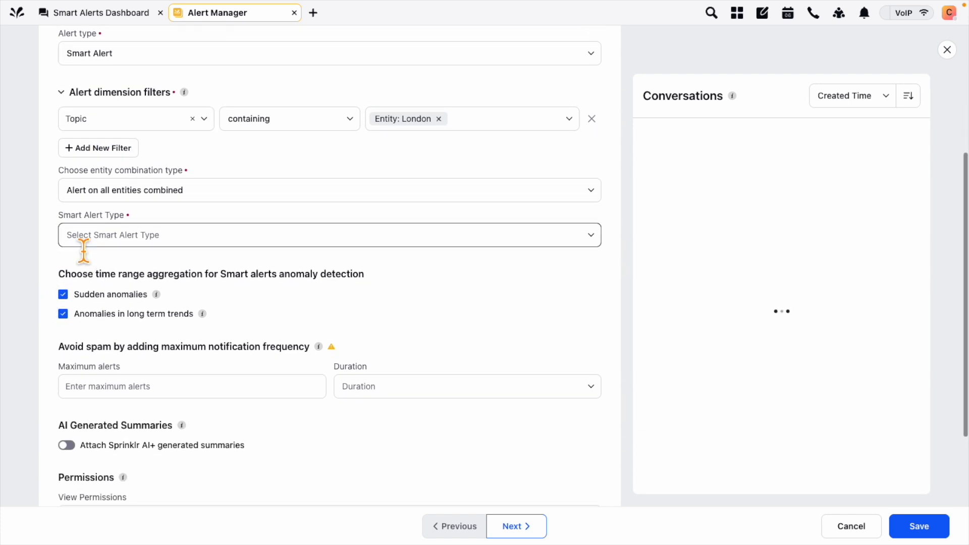
{"action": "left_click", "coordinate": [111, 242]}
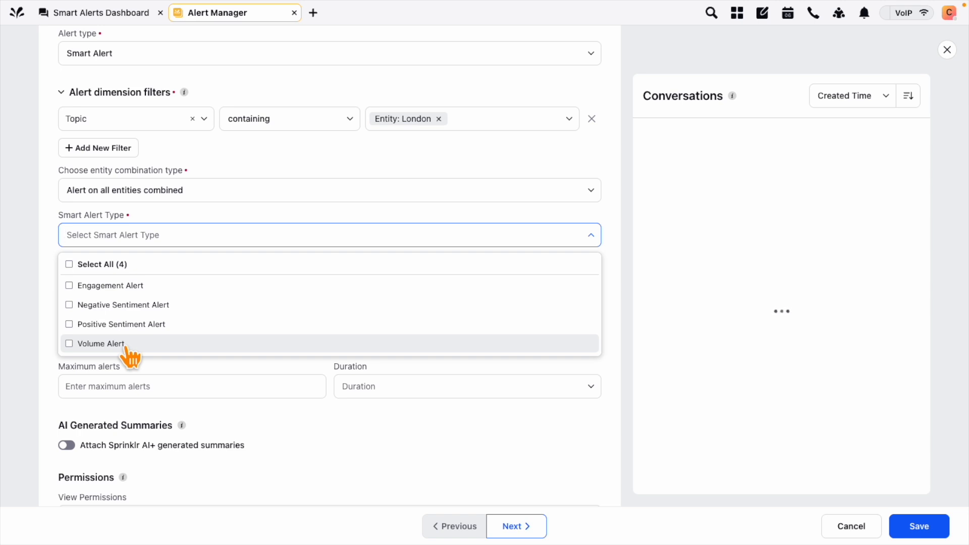
{"action": "left_click", "coordinate": [123, 291]}
{"action": "left_click", "coordinate": [39, 273]}
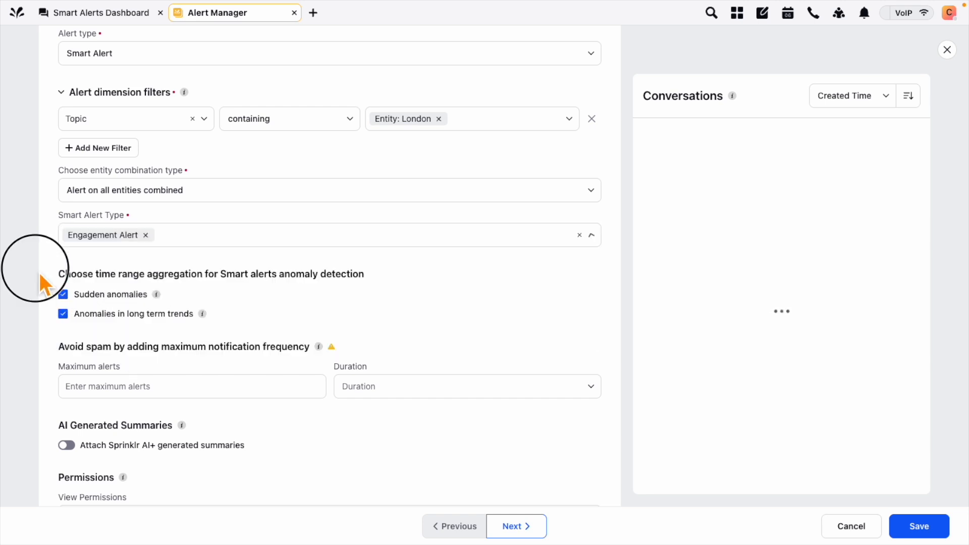
{"action": "scroll", "coordinate": [38, 320], "scroll_direction": "down", "scroll_amount": 3}
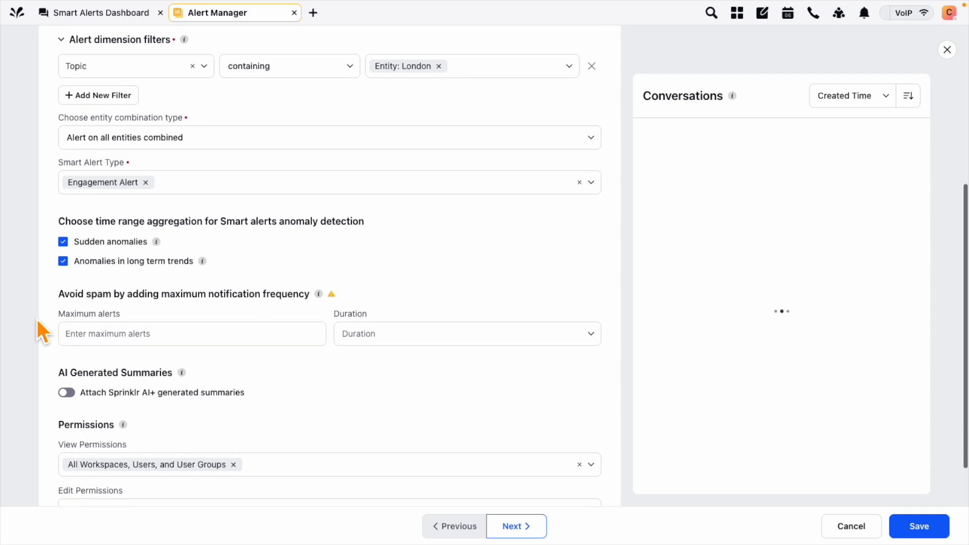
{"action": "scroll", "coordinate": [37, 319], "scroll_direction": "down", "scroll_amount": 2}
Limit the alert to a maximum of 5 notifications with a Daily duration
{"action": "left_click", "coordinate": [89, 302]}
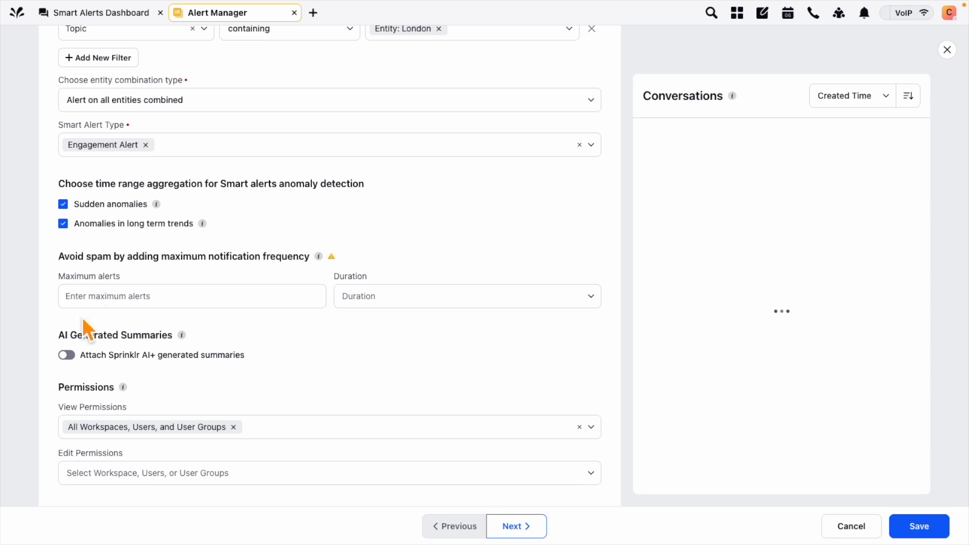
{"action": "scroll", "coordinate": [83, 317], "scroll_direction": "down", "scroll_amount": 1}
{"action": "left_click", "coordinate": [158, 281]}
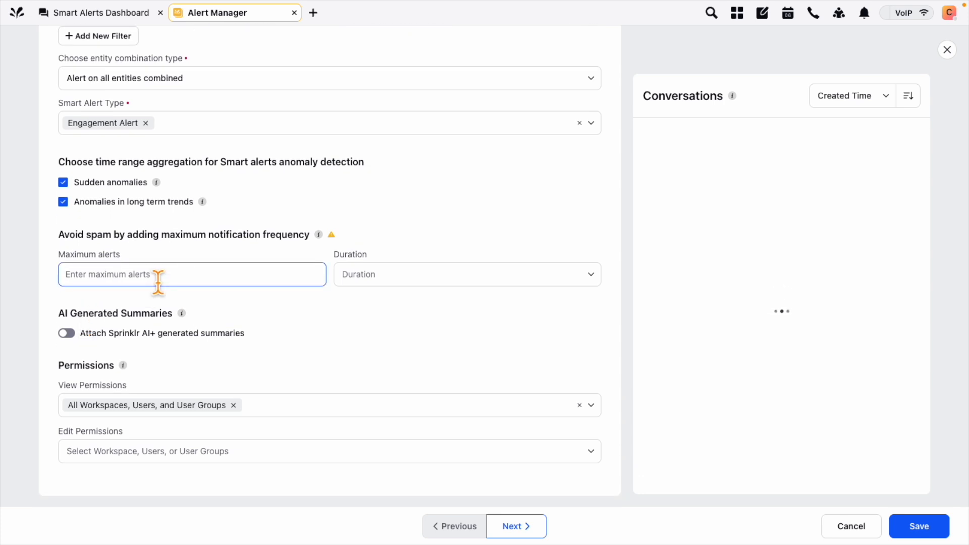
{"action": "type", "text": "5"}
{"action": "left_click", "coordinate": [396, 275]}
{"action": "left_click", "coordinate": [362, 325]}
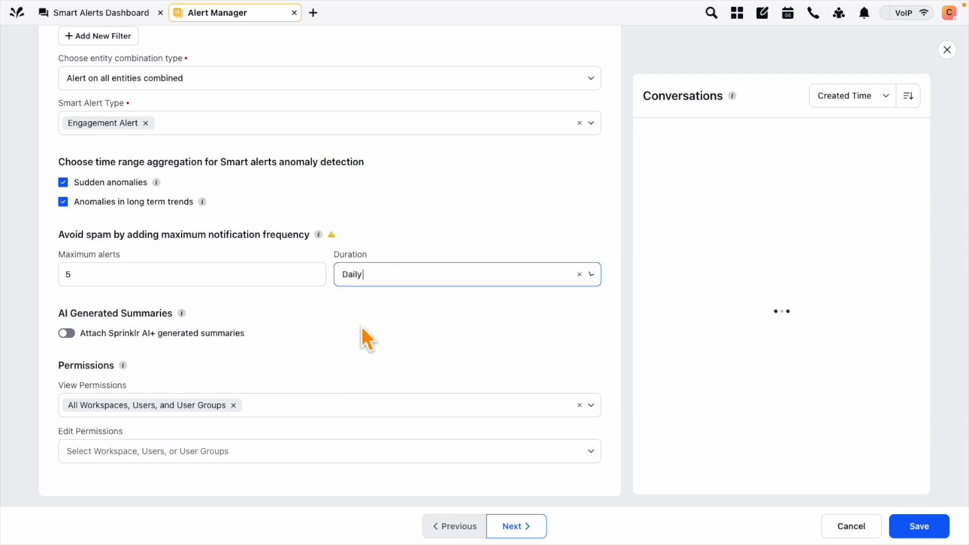
Turn on Sprinklr AI+ generated summaries and continue to Alert distribution details
{"action": "scroll", "coordinate": [53, 288], "scroll_direction": "up", "scroll_amount": 1}
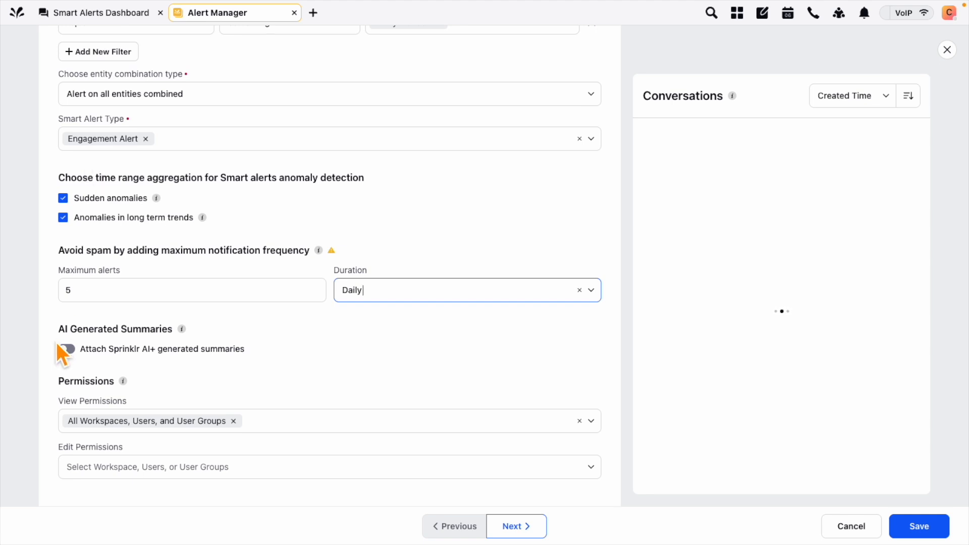
{"action": "scroll", "coordinate": [56, 342], "scroll_direction": "down", "scroll_amount": 1}
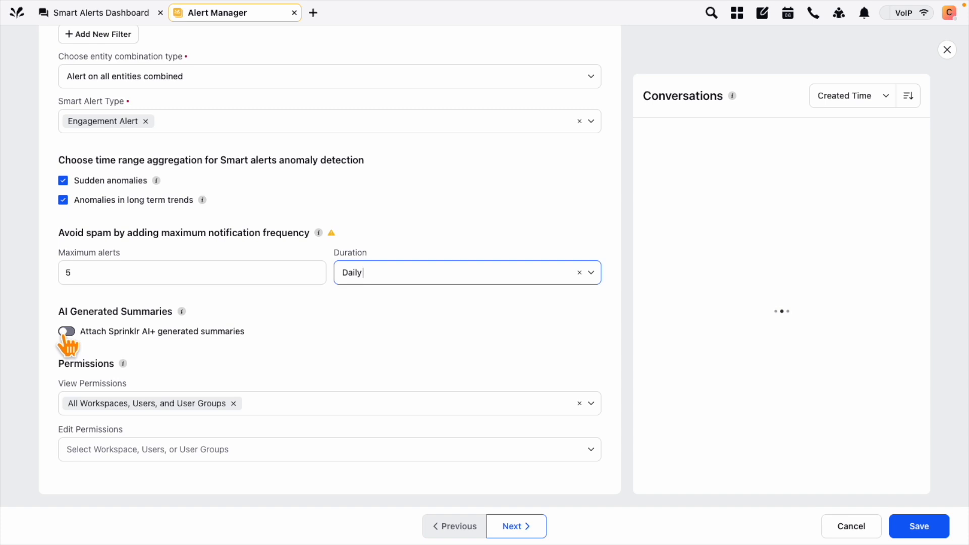
{"action": "left_click", "coordinate": [65, 332]}
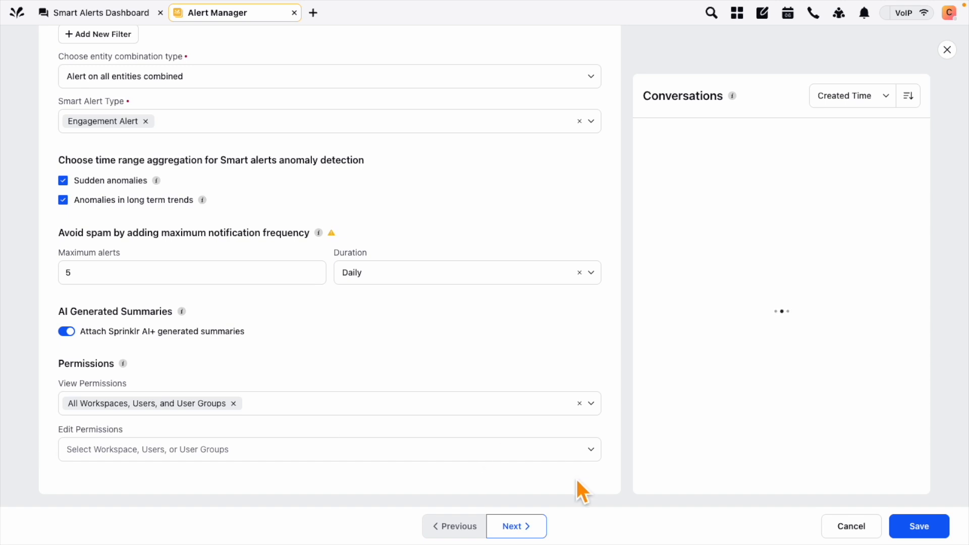
{"action": "left_click", "coordinate": [515, 527]}
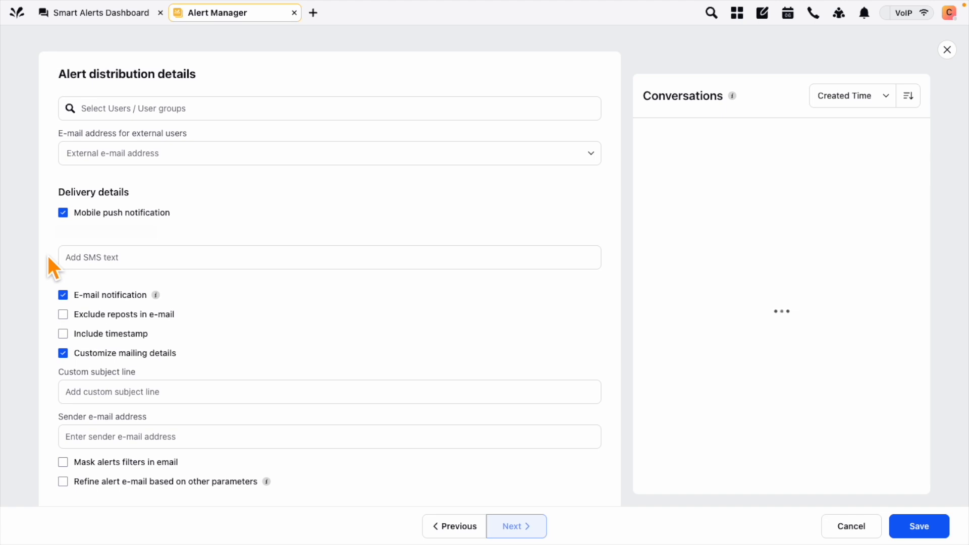
Add a team member and an external e-mail address as alert recipients
{"action": "left_click", "coordinate": [177, 111]}
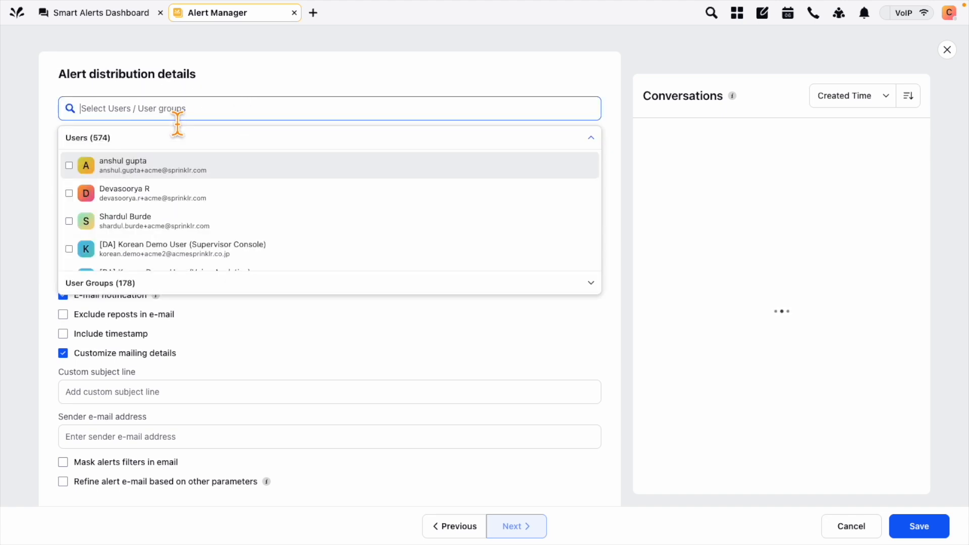
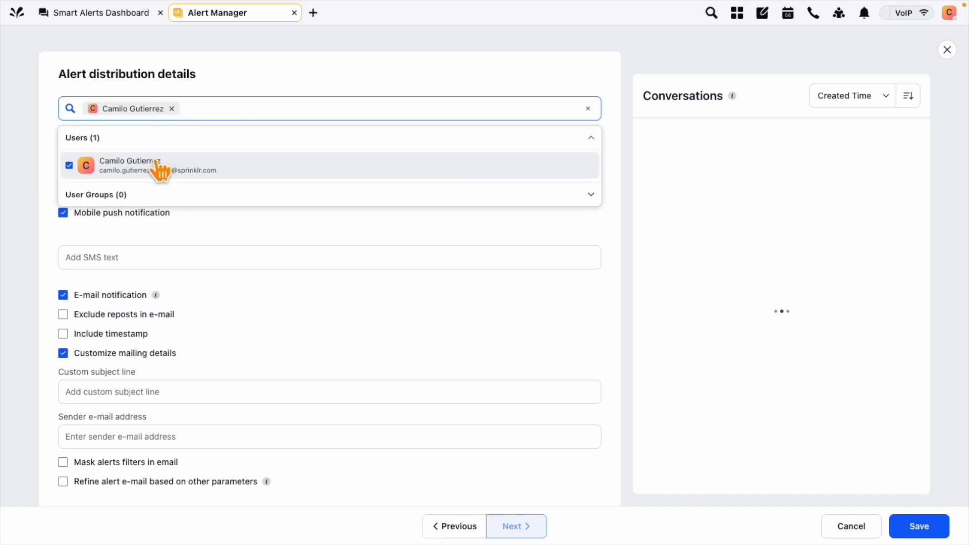
{"action": "left_click", "coordinate": [154, 165]}
{"action": "left_click", "coordinate": [42, 160]}
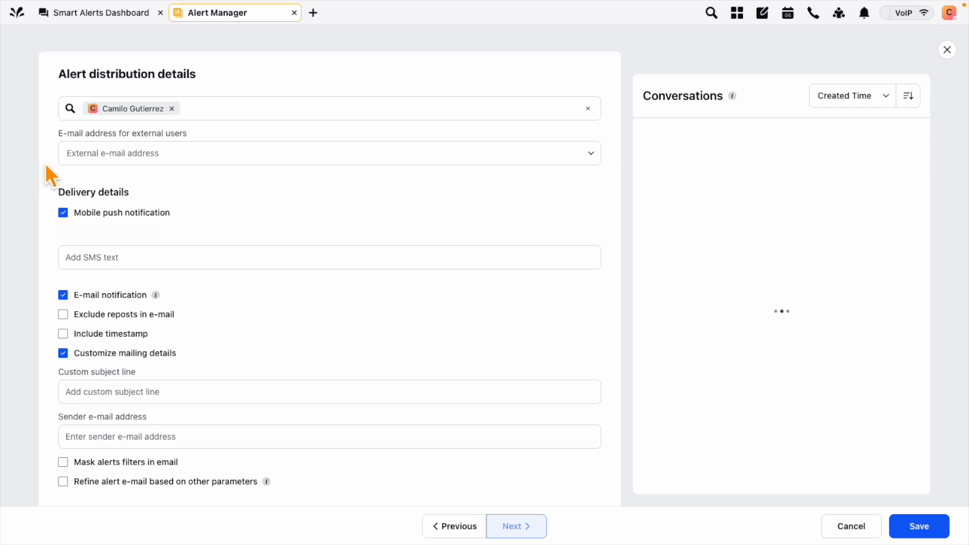
{"action": "left_click", "coordinate": [124, 158]}
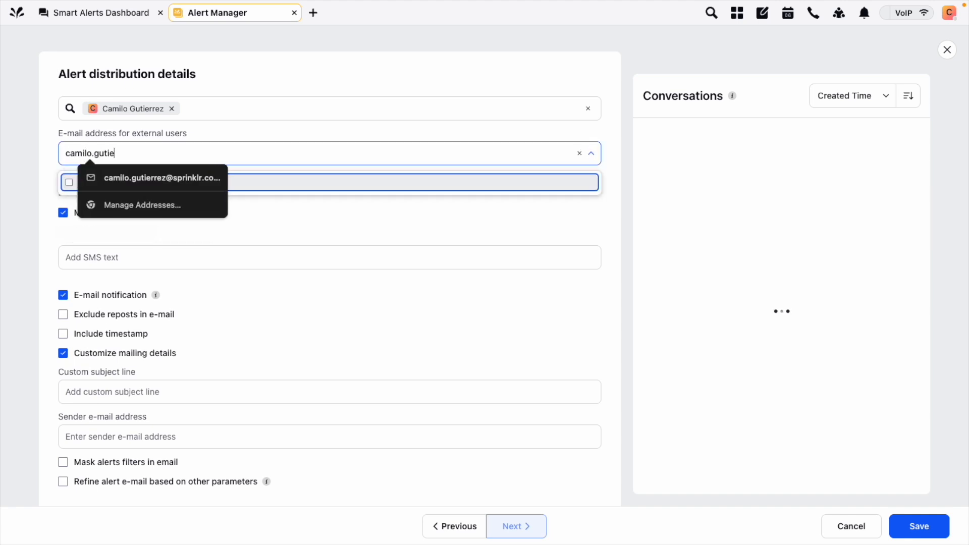
{"action": "left_click", "coordinate": [80, 183]}
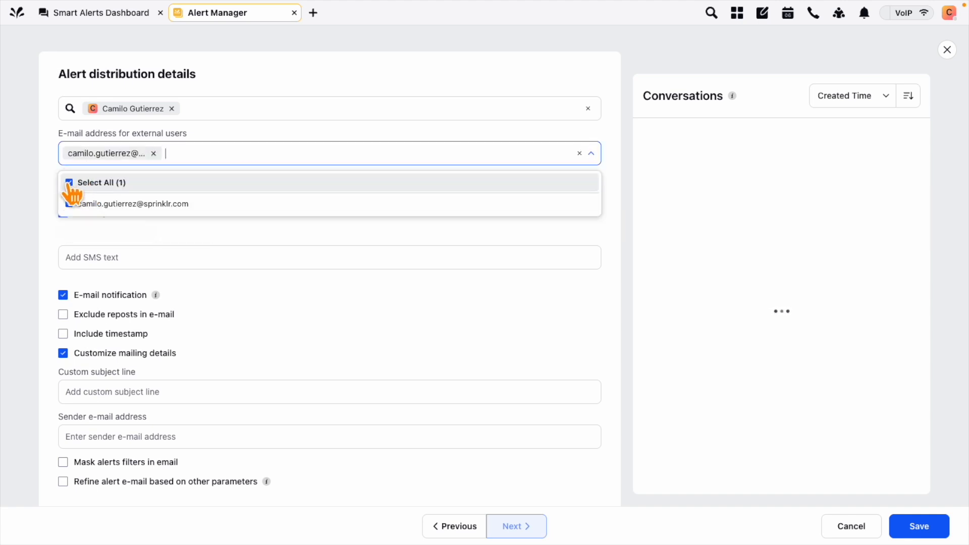
{"action": "left_click", "coordinate": [39, 199]}
Uncheck E-mail notification in the delivery options
{"action": "scroll", "coordinate": [37, 218], "scroll_direction": "down", "scroll_amount": 1}
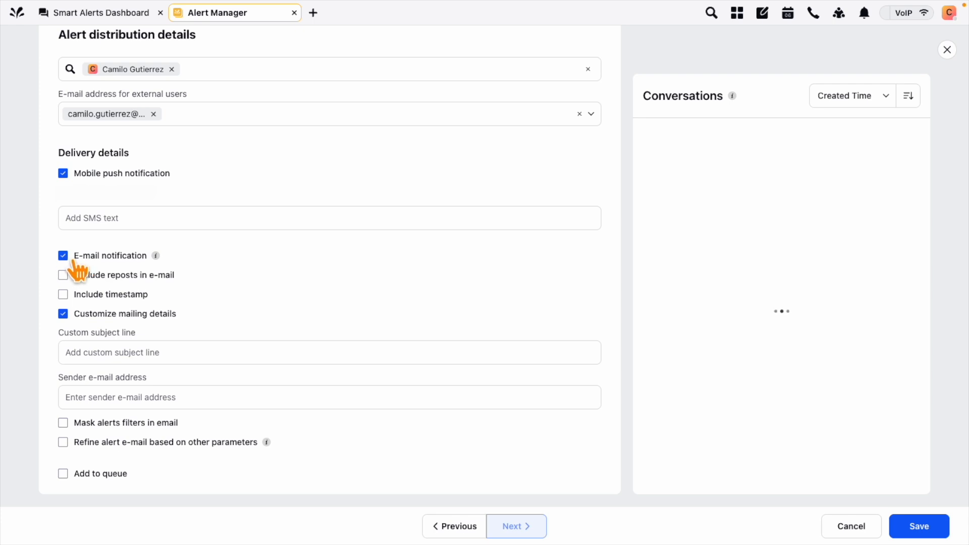
{"action": "left_click_drag", "start_coordinate": [60, 337], "coordinate": [143, 338]}
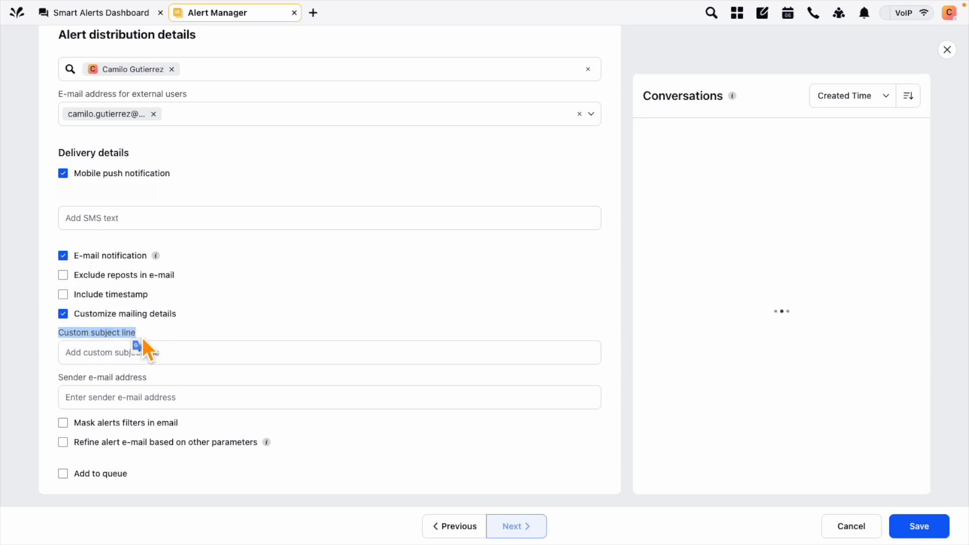
{"action": "left_click", "coordinate": [209, 326]}
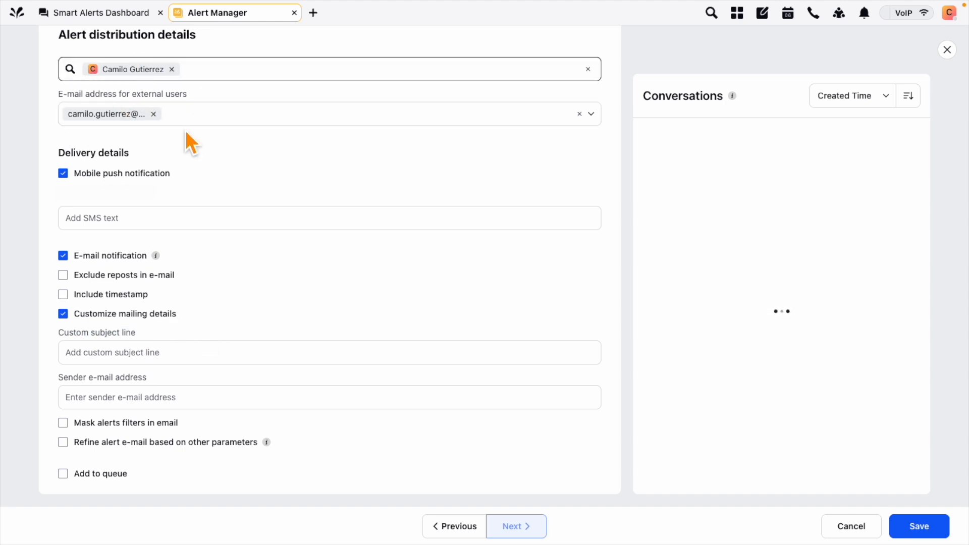
{"action": "left_click", "coordinate": [63, 255]}
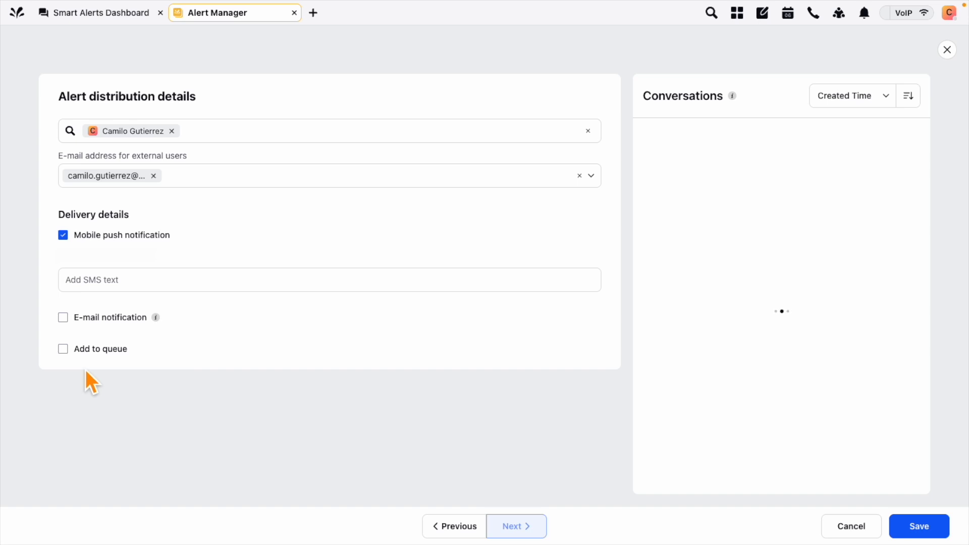
Enable e-mail notification with subject 'ALERT OF THE LONDON TOPIC' and timestamps, then save
{"action": "left_click", "coordinate": [63, 317]}
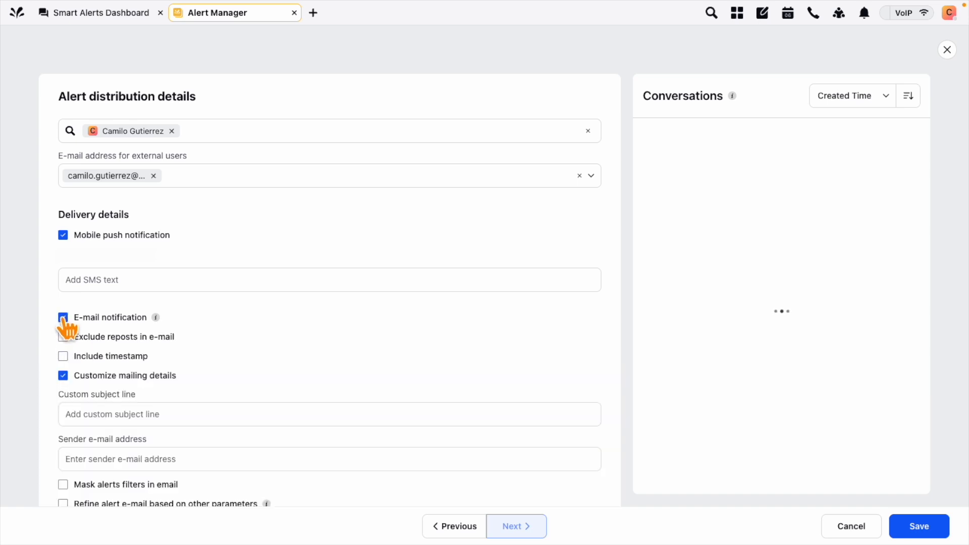
{"action": "scroll", "coordinate": [46, 403], "scroll_direction": "down", "scroll_amount": 2}
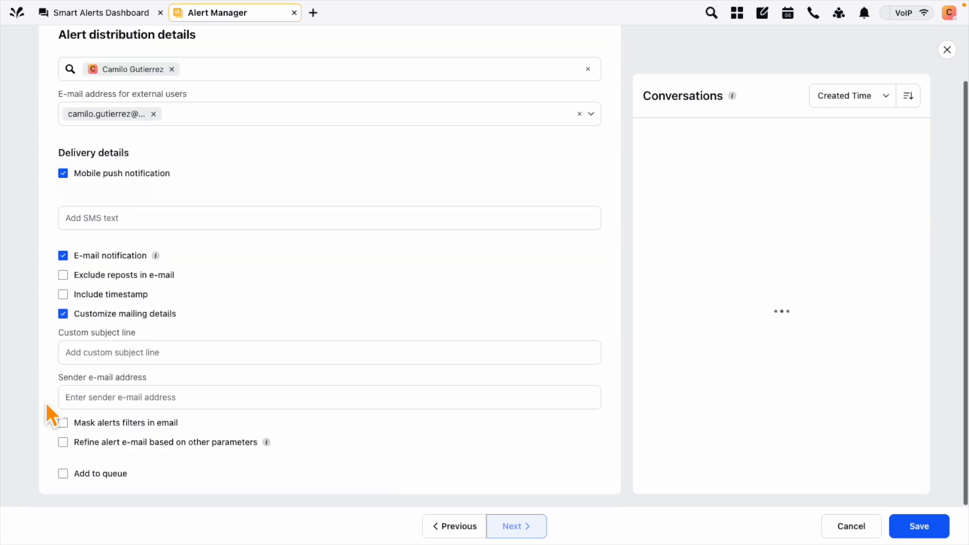
{"action": "left_click", "coordinate": [141, 358]}
{"action": "type", "text": "ALERT OF THE LONDON TOPIC"}
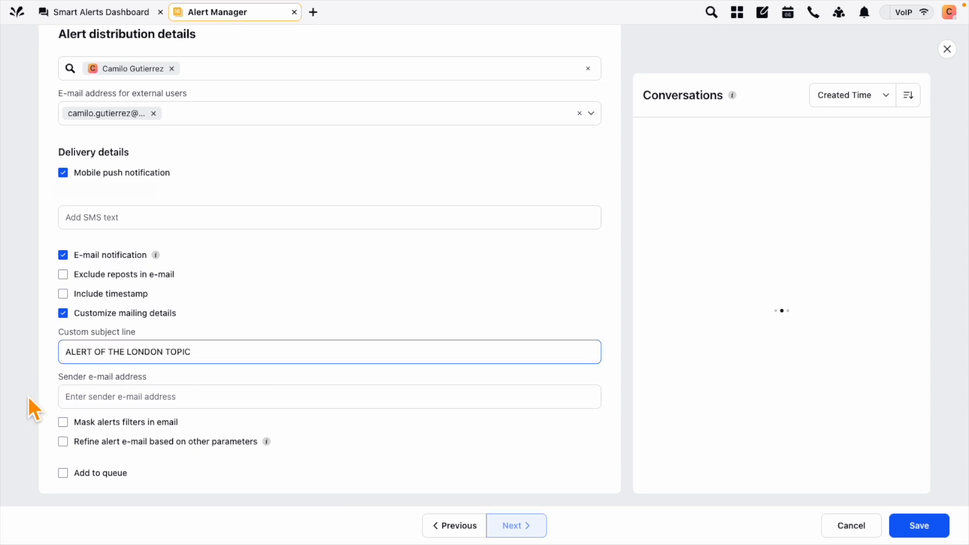
{"action": "left_click", "coordinate": [100, 297]}
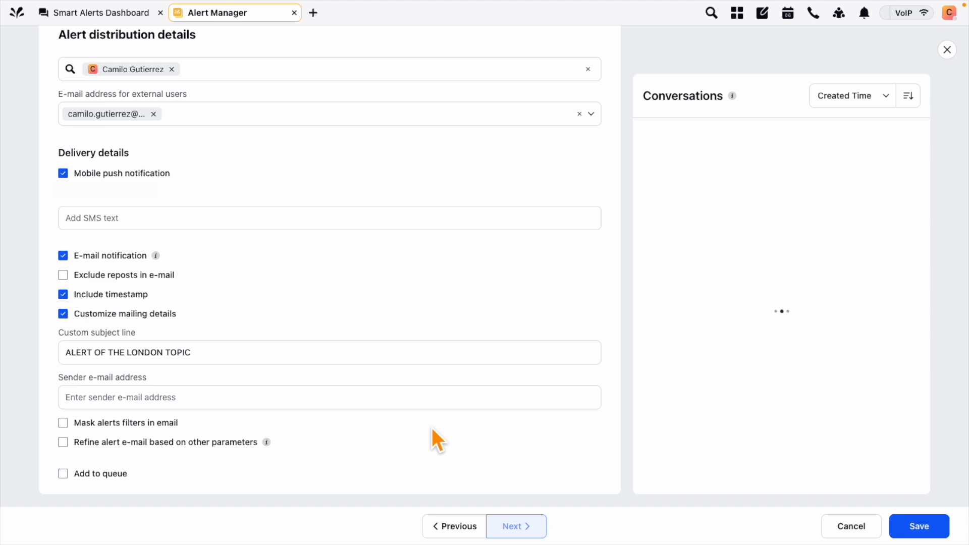
{"action": "left_click", "coordinate": [919, 527]}
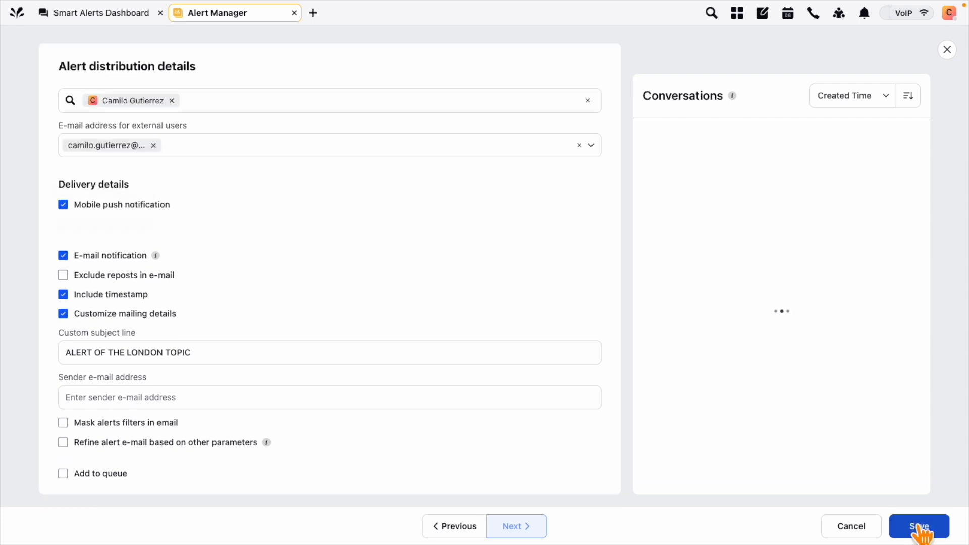
{"action": "left_click", "coordinate": [920, 526]}
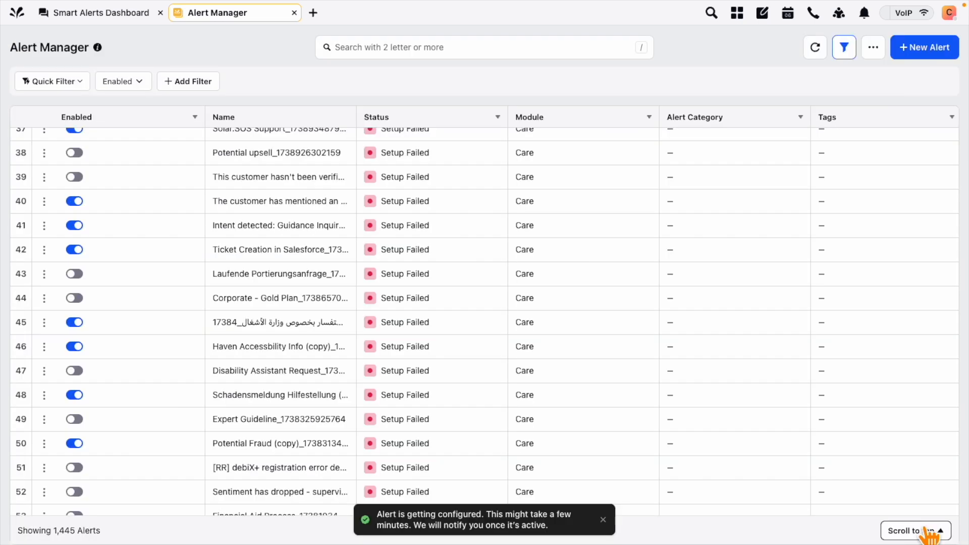
Return to the top of Alert Manager and view the new London alert's actions menu
{"action": "left_click", "coordinate": [926, 529]}
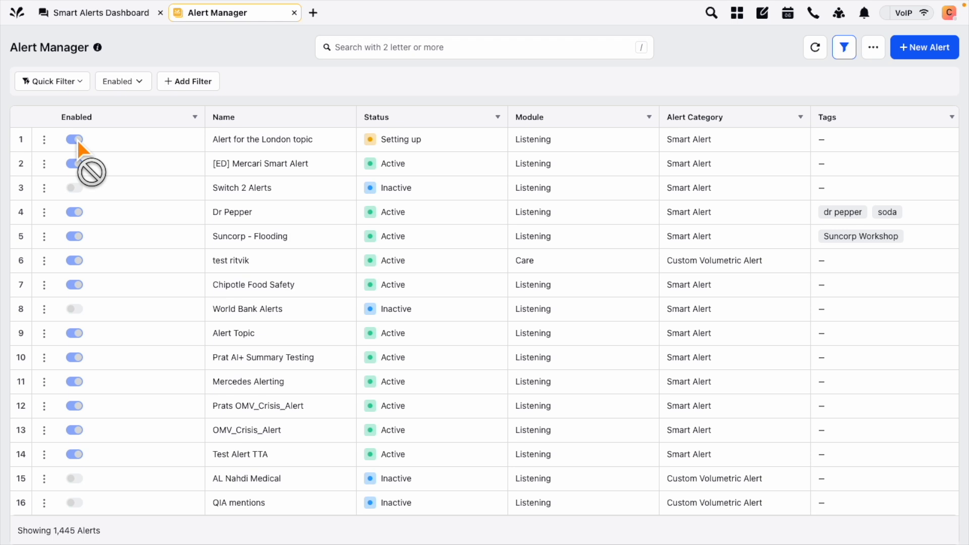
{"action": "left_click", "coordinate": [44, 140]}
{"action": "left_click", "coordinate": [218, 307]}
{"action": "left_click", "coordinate": [44, 139]}
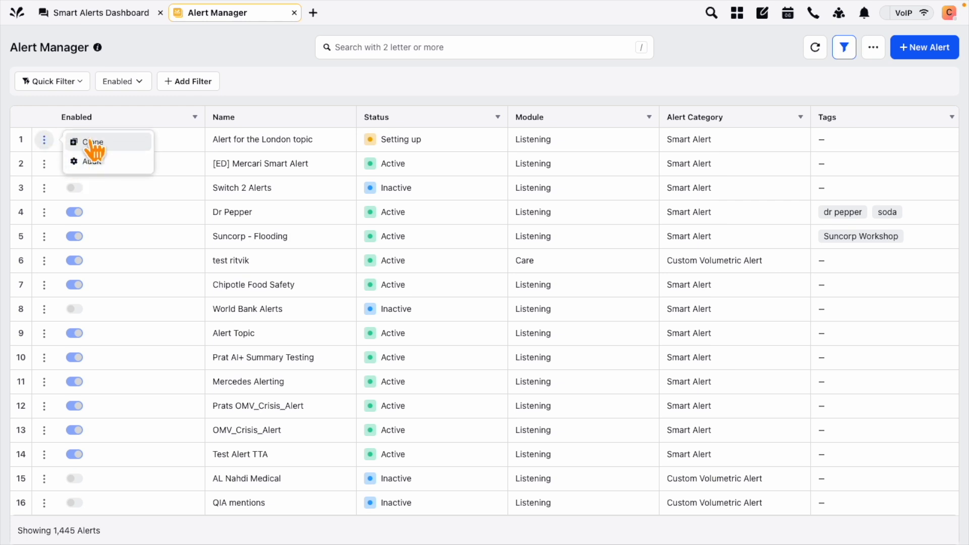
{"action": "left_click", "coordinate": [96, 161]}
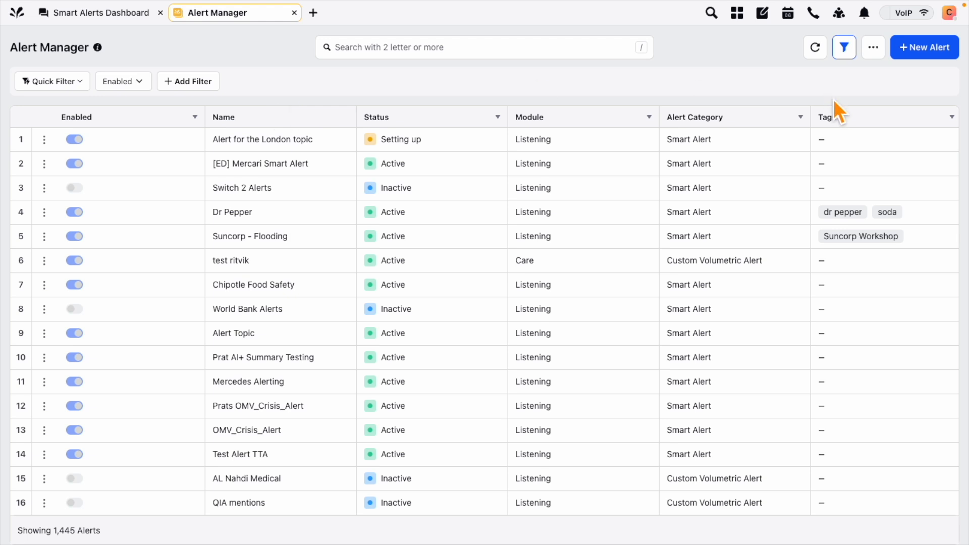
Start another new alert named 'Alert for the London topic'
{"action": "left_click", "coordinate": [918, 51]}
{"action": "type", "text": "Alert for"}
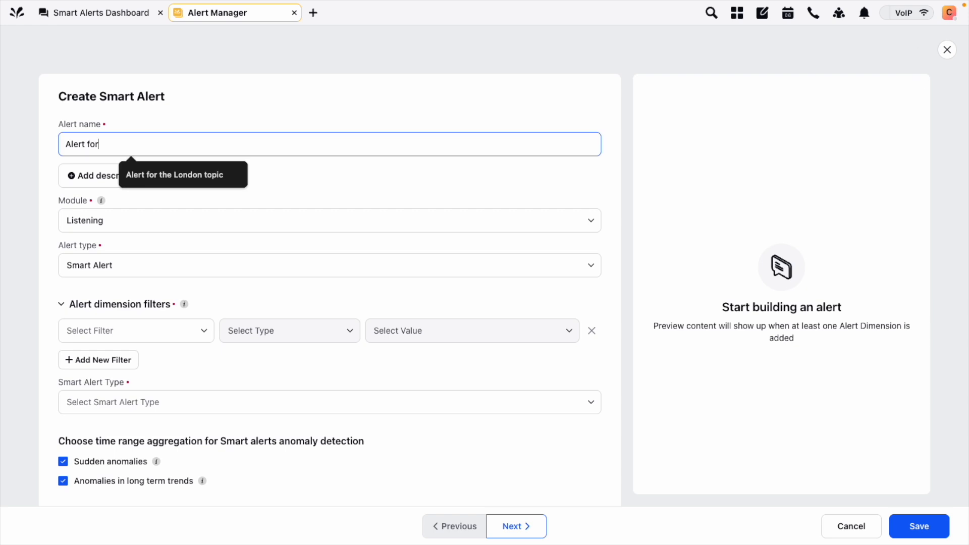
{"action": "double_click", "coordinate": [93, 145]}
{"action": "triple_click", "coordinate": [94, 147]}
{"action": "key", "text": "BackSpace"}
{"action": "type", "text": "Alert"}
{"action": "left_click", "coordinate": [152, 174]}
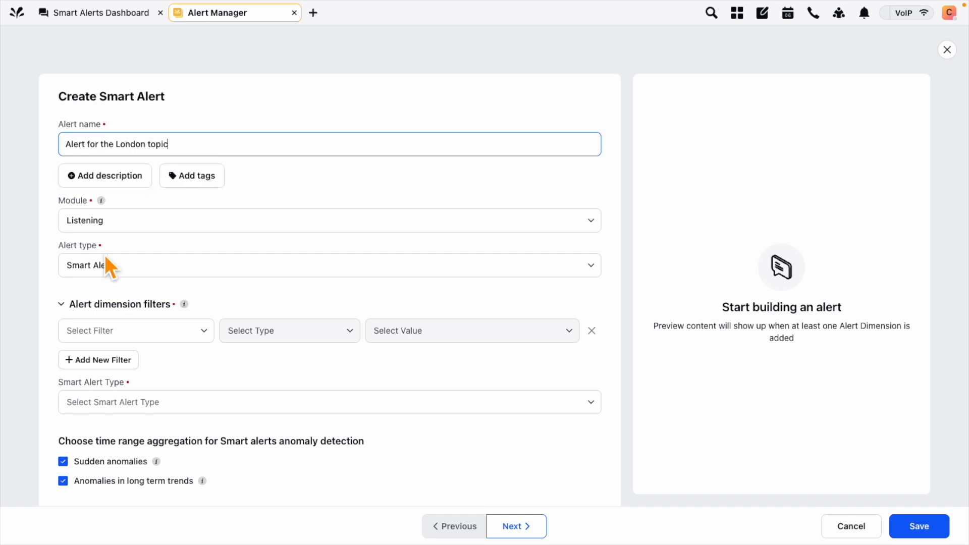
Set the alert type to Custom Volumetric Alert
{"action": "scroll", "coordinate": [105, 256], "scroll_direction": "down", "scroll_amount": 1}
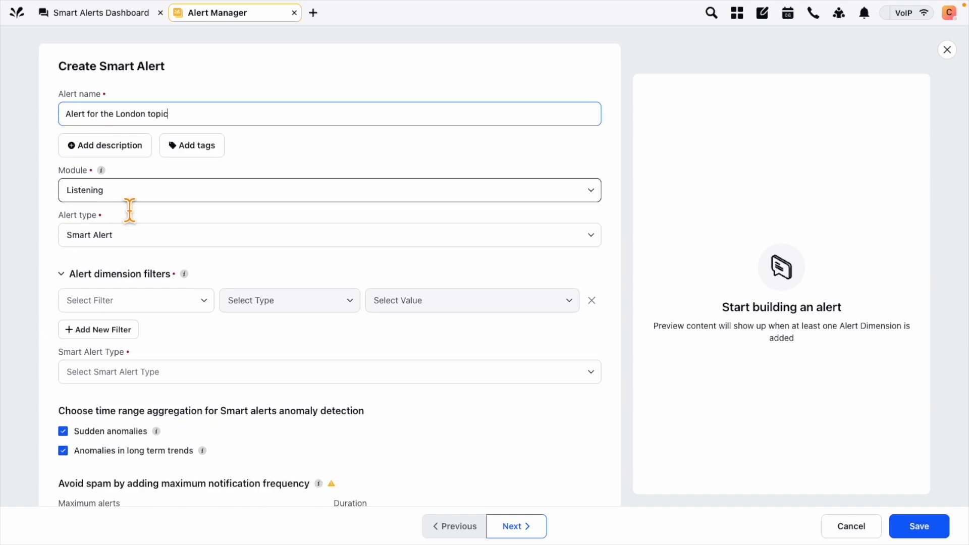
{"action": "scroll", "coordinate": [130, 240], "scroll_direction": "down", "scroll_amount": 1}
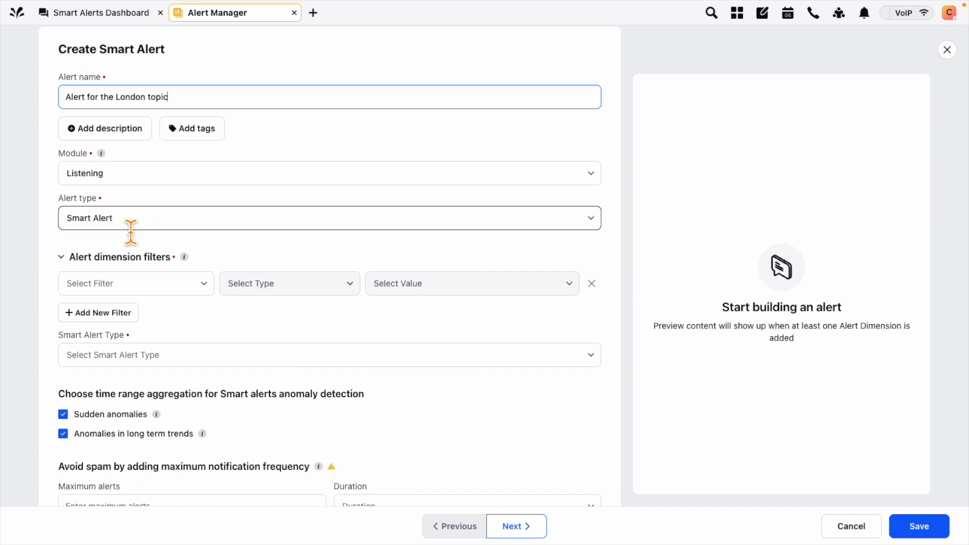
{"action": "left_click", "coordinate": [143, 227]}
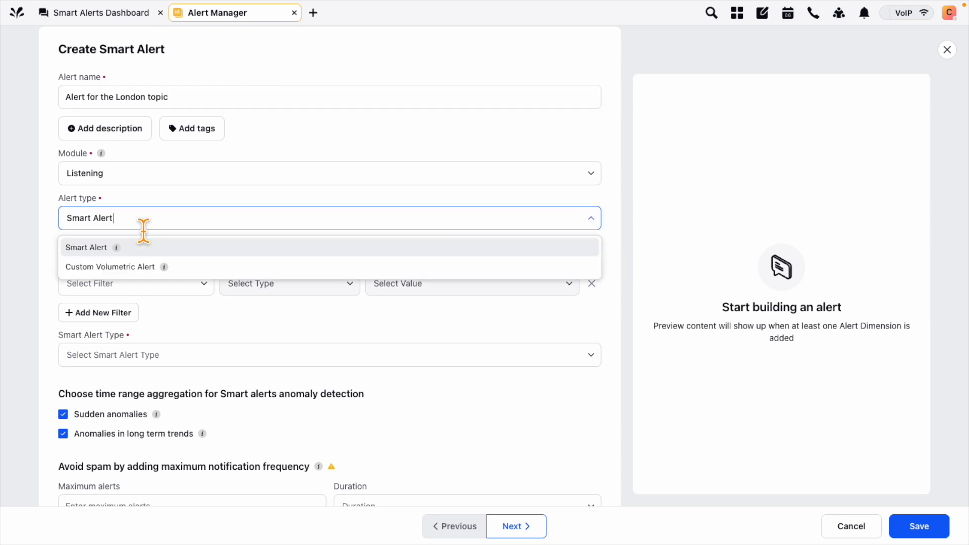
{"action": "left_click", "coordinate": [108, 267]}
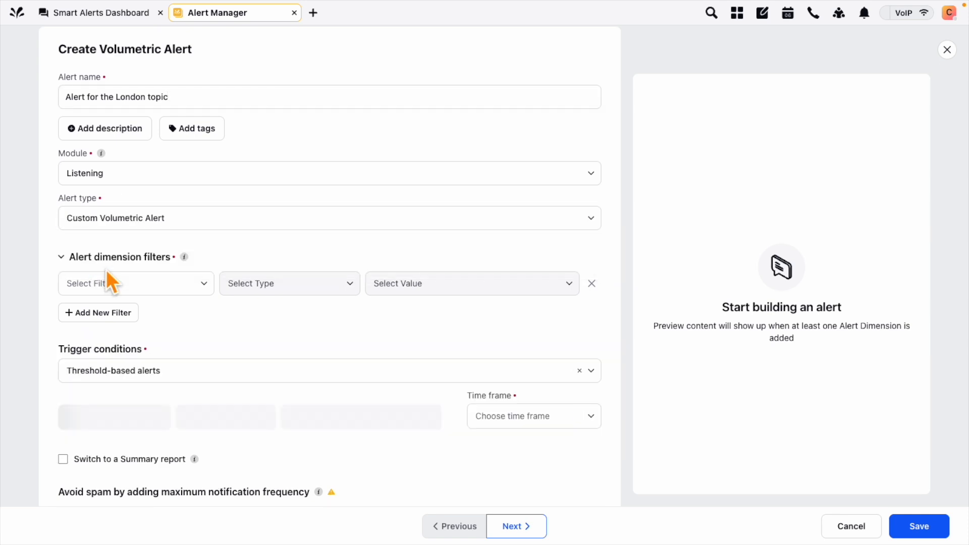
{"action": "scroll", "coordinate": [34, 317], "scroll_direction": "down", "scroll_amount": 1}
{"action": "scroll", "coordinate": [35, 317], "scroll_direction": "down", "scroll_amount": 3}
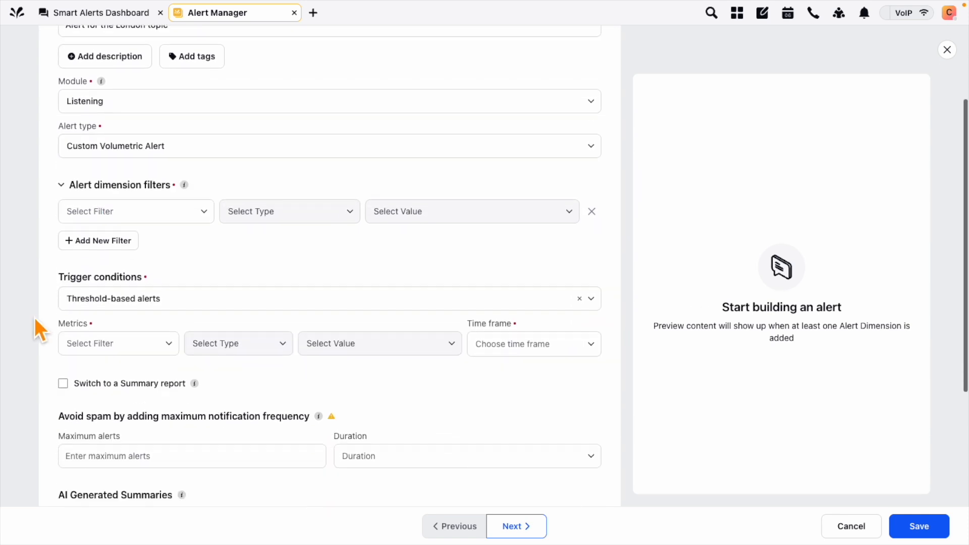
Add the dimension filter Topic containing Entity: London
{"action": "left_click", "coordinate": [206, 212]}
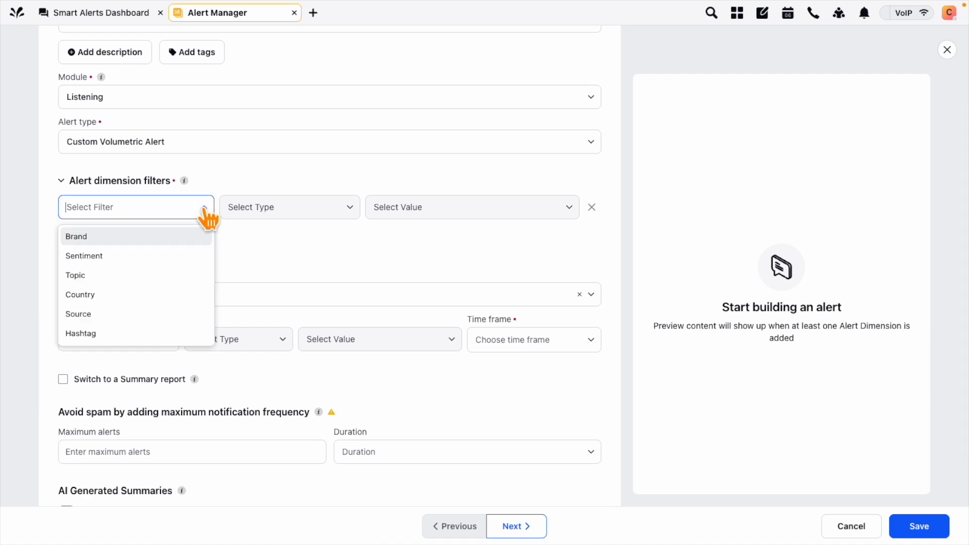
{"action": "type", "text": "to"}
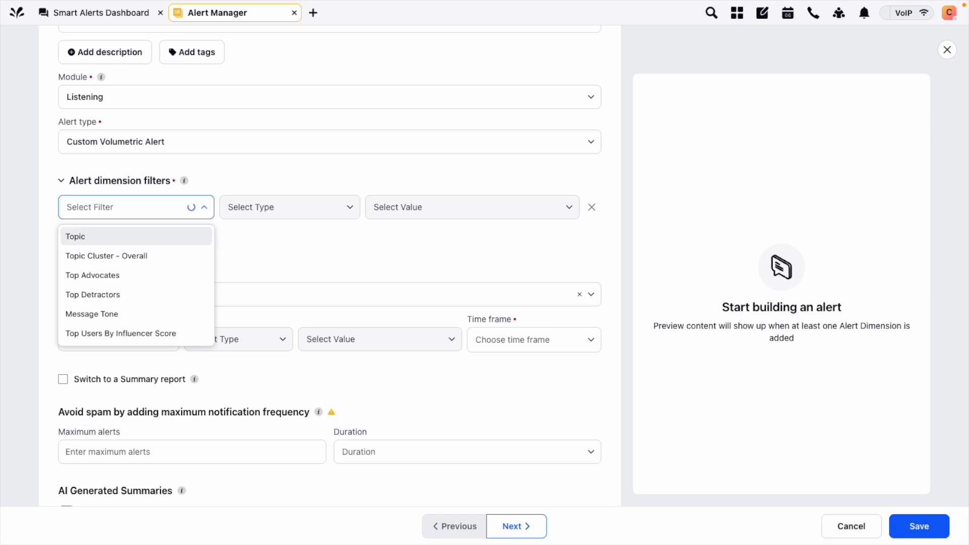
{"action": "type", "text": "topi"}
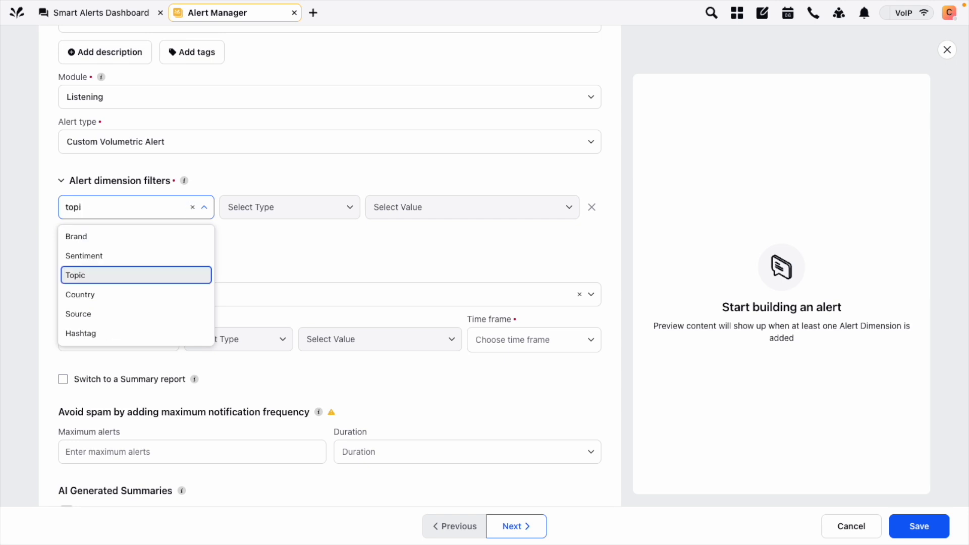
{"action": "key", "text": "Return"}
{"action": "left_click", "coordinate": [476, 209]}
{"action": "type", "text": "entity: London"}
{"action": "left_click", "coordinate": [450, 241]}
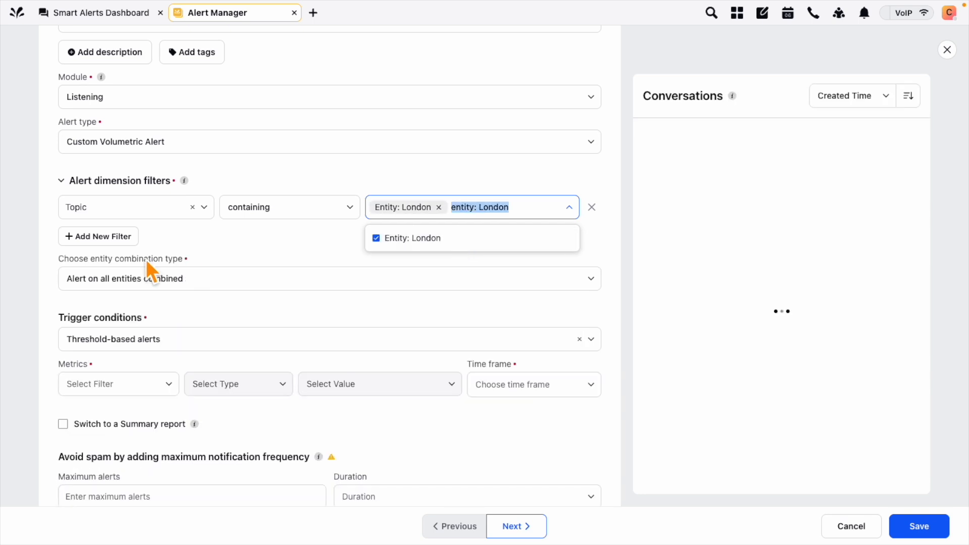
{"action": "left_click", "coordinate": [34, 241]}
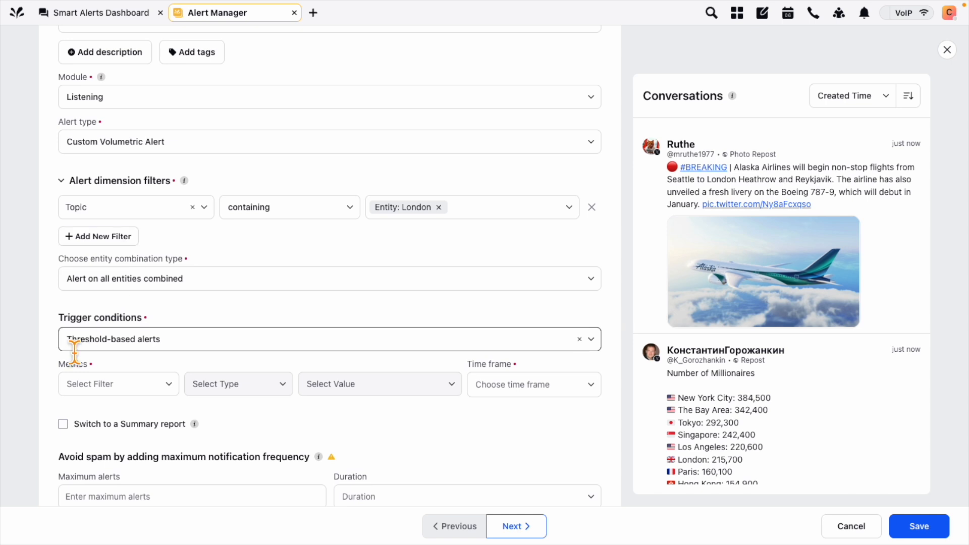
Keep Threshold-based alerts as the trigger condition type
{"action": "scroll", "coordinate": [57, 356], "scroll_direction": "down", "scroll_amount": 1}
{"action": "scroll", "coordinate": [56, 354], "scroll_direction": "down", "scroll_amount": 2}
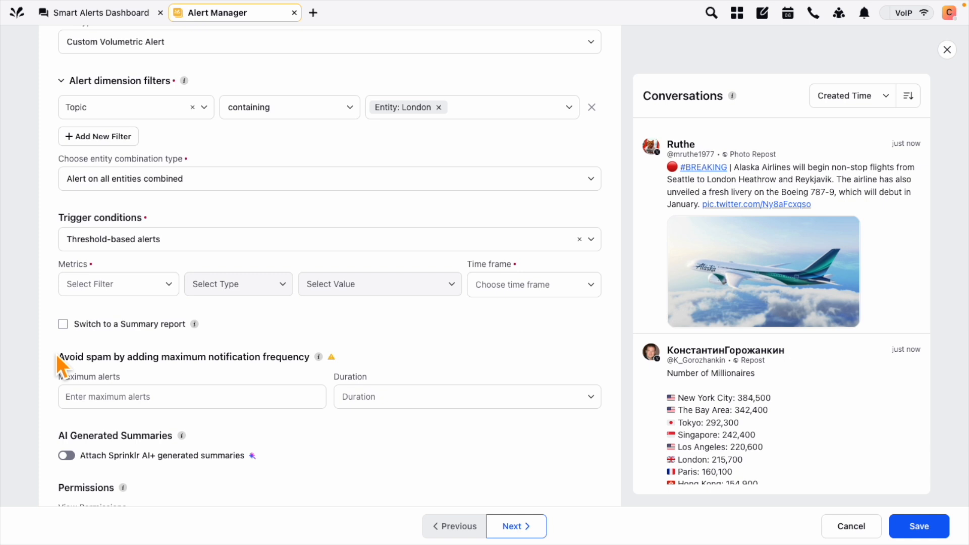
{"action": "left_click", "coordinate": [137, 246]}
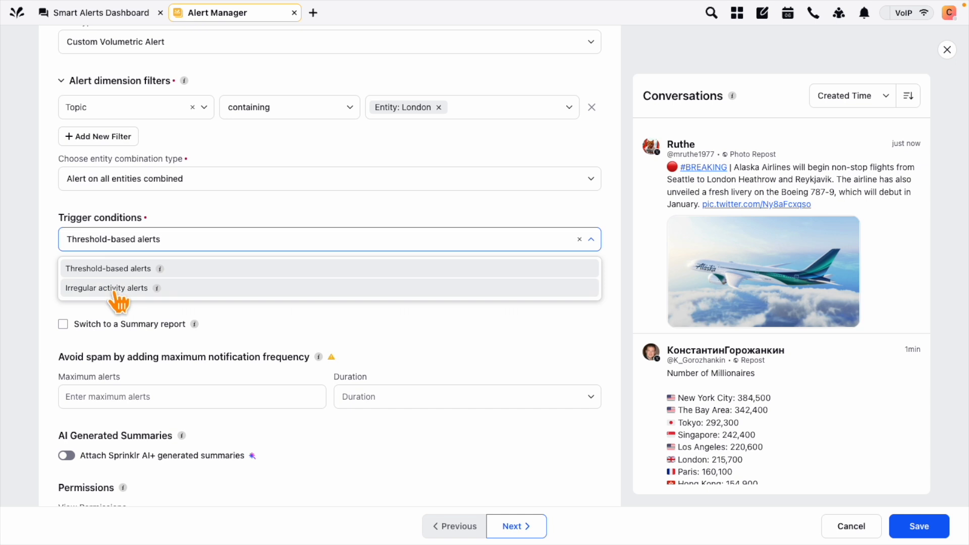
{"action": "left_click", "coordinate": [39, 264]}
{"action": "scroll", "coordinate": [45, 297], "scroll_direction": "down", "scroll_amount": 1}
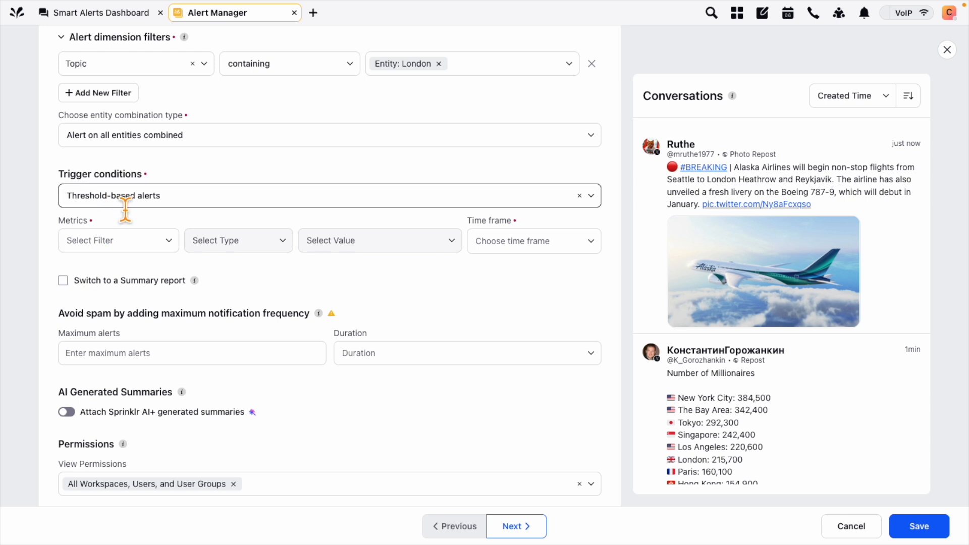
Set the condition to Volume of Mentions greater than 10000 in 7 days
{"action": "left_click", "coordinate": [170, 242]}
{"action": "scroll", "coordinate": [149, 338], "scroll_direction": "down", "scroll_amount": 1}
{"action": "scroll", "coordinate": [151, 339], "scroll_direction": "up", "scroll_amount": 1}
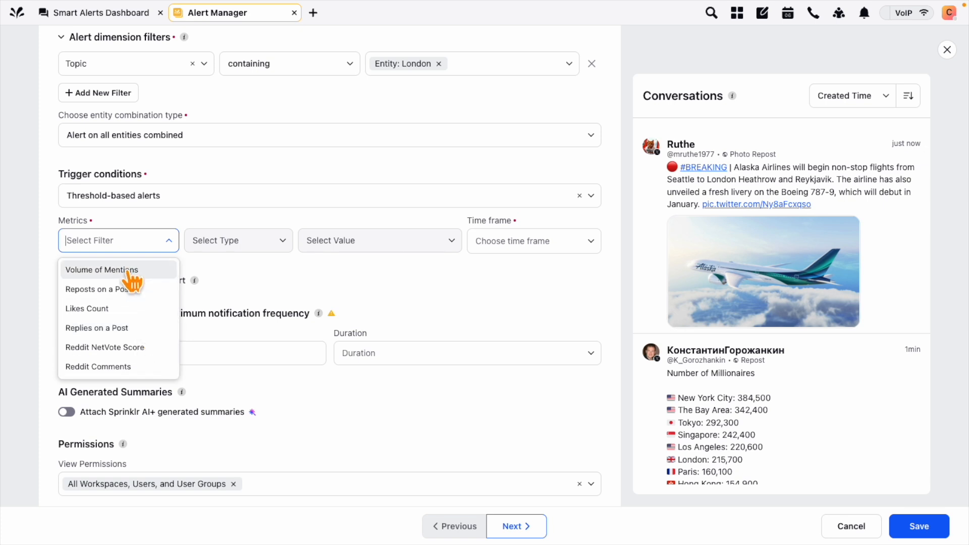
{"action": "left_click", "coordinate": [101, 270]}
{"action": "left_click", "coordinate": [364, 242]}
{"action": "type", "text": "10000"}
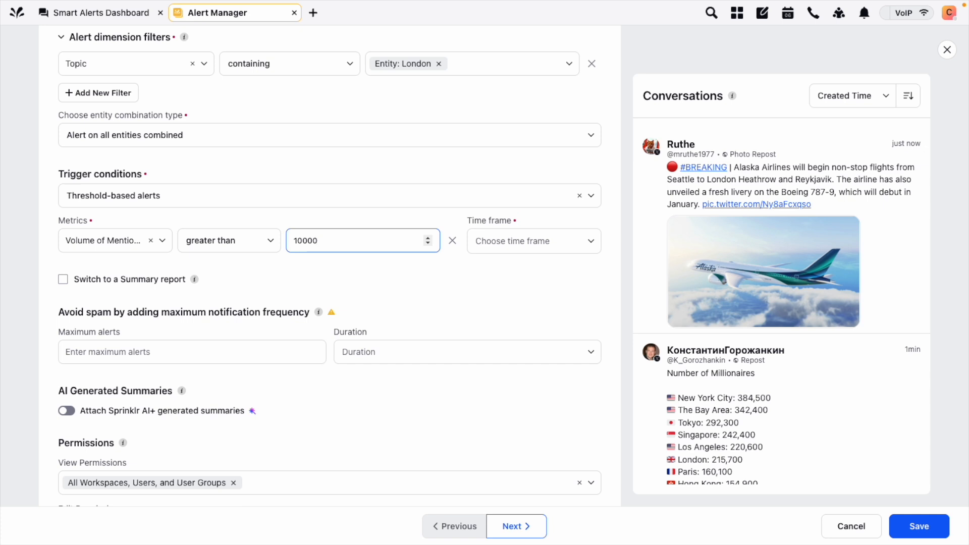
{"action": "left_click", "coordinate": [557, 244]}
{"action": "scroll", "coordinate": [536, 341], "scroll_direction": "down", "scroll_amount": 1}
{"action": "left_click", "coordinate": [511, 363]}
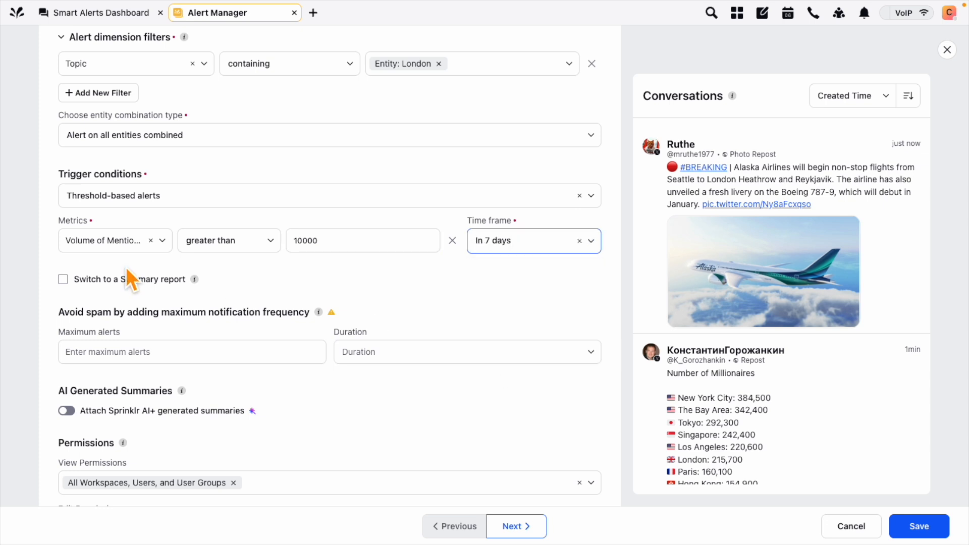
Swap the metric to Likes Count with threshold 10000 and time frame Once
{"action": "left_click", "coordinate": [151, 240]}
{"action": "left_click", "coordinate": [144, 243]}
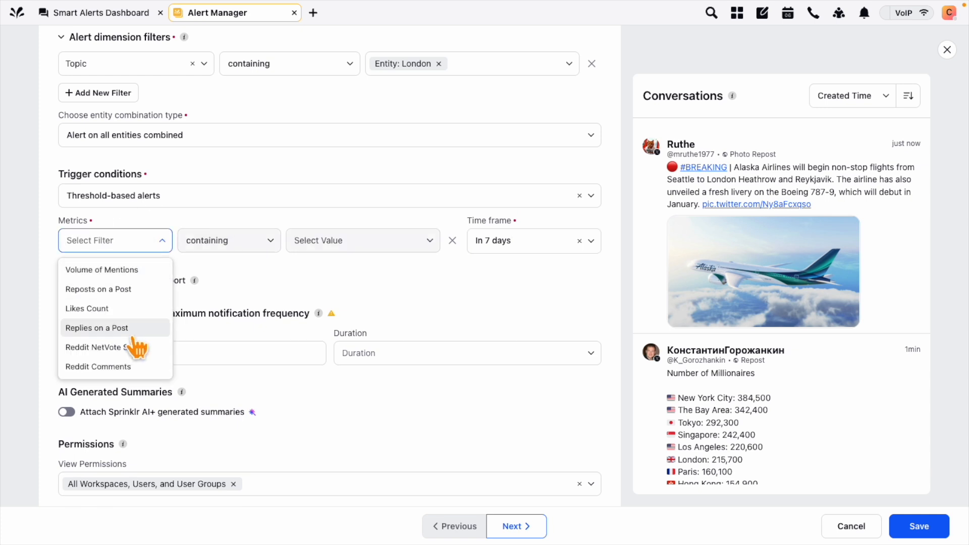
{"action": "left_click", "coordinate": [128, 309]}
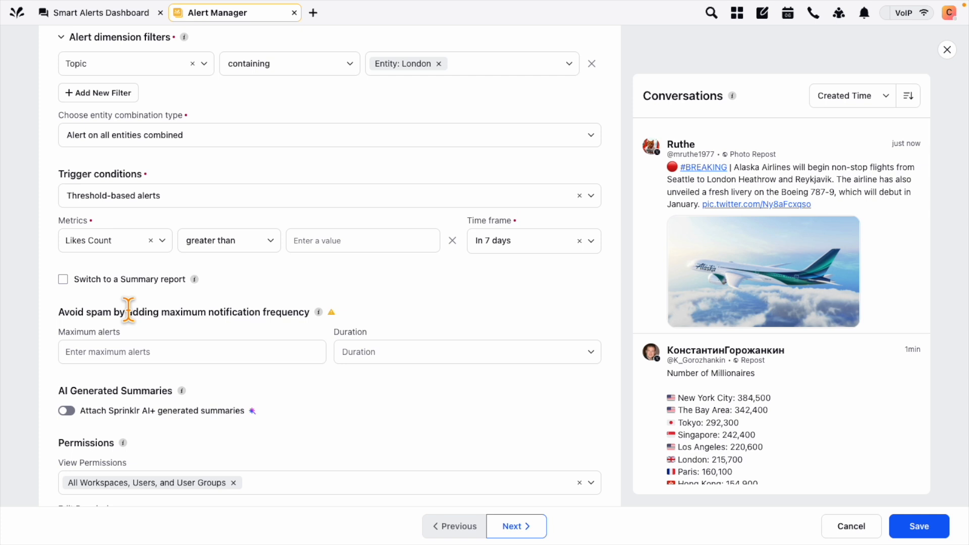
{"action": "left_click", "coordinate": [348, 240]}
{"action": "type", "text": "10000"}
{"action": "left_click", "coordinate": [588, 245]}
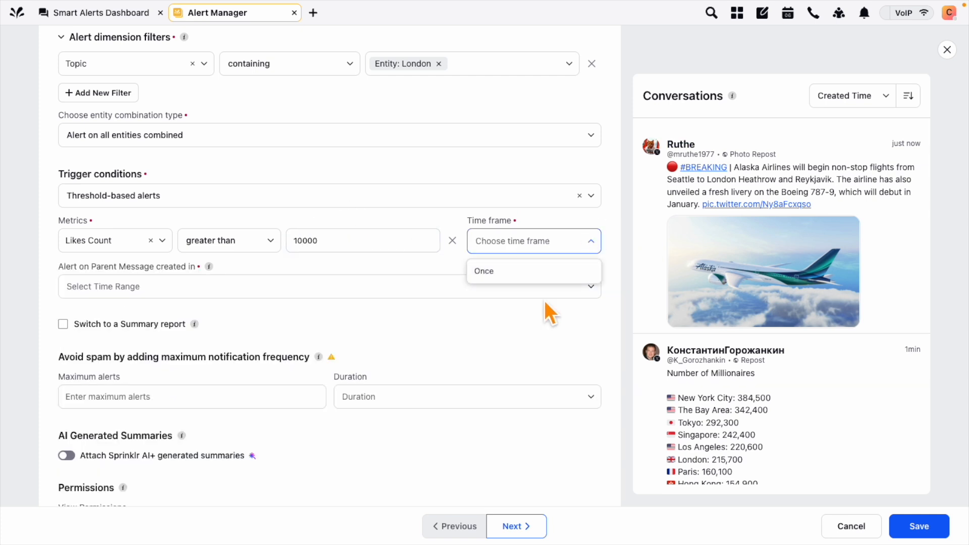
{"action": "left_click", "coordinate": [514, 273]}
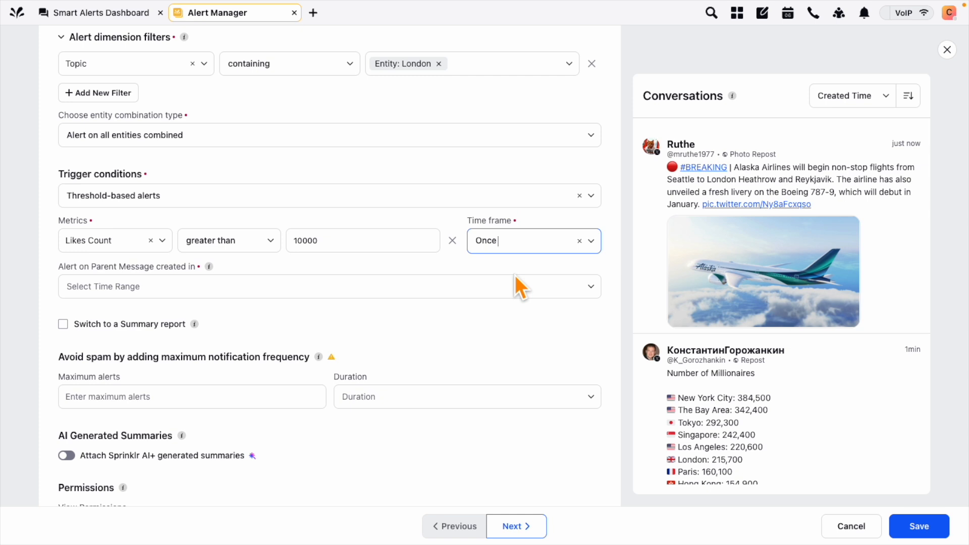
Replace it with Reposts on a Post, leaving the value and time frame empty
{"action": "left_click", "coordinate": [150, 240]}
{"action": "left_click", "coordinate": [149, 249]}
{"action": "scroll", "coordinate": [141, 344], "scroll_direction": "down", "scroll_amount": 1}
{"action": "scroll", "coordinate": [141, 344], "scroll_direction": "up", "scroll_amount": 1}
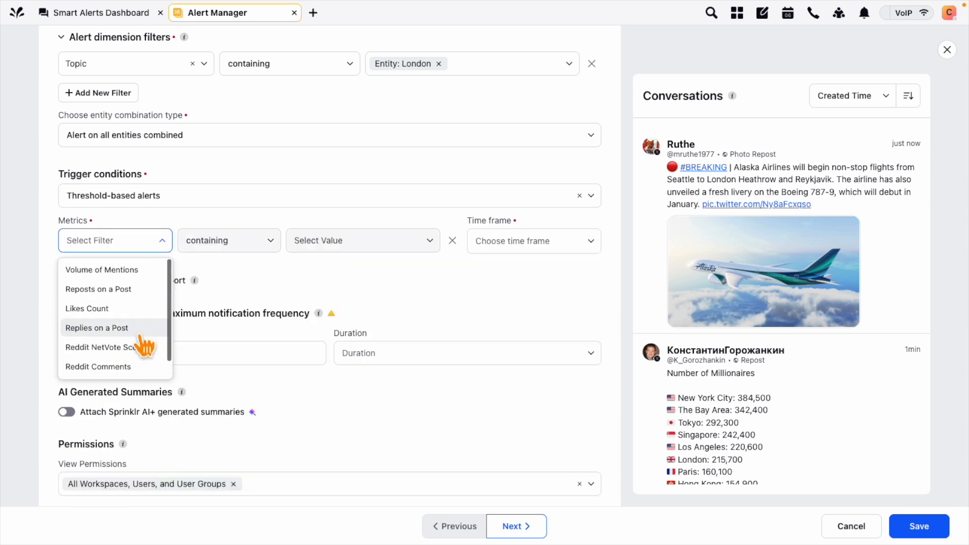
{"action": "left_click", "coordinate": [126, 294]}
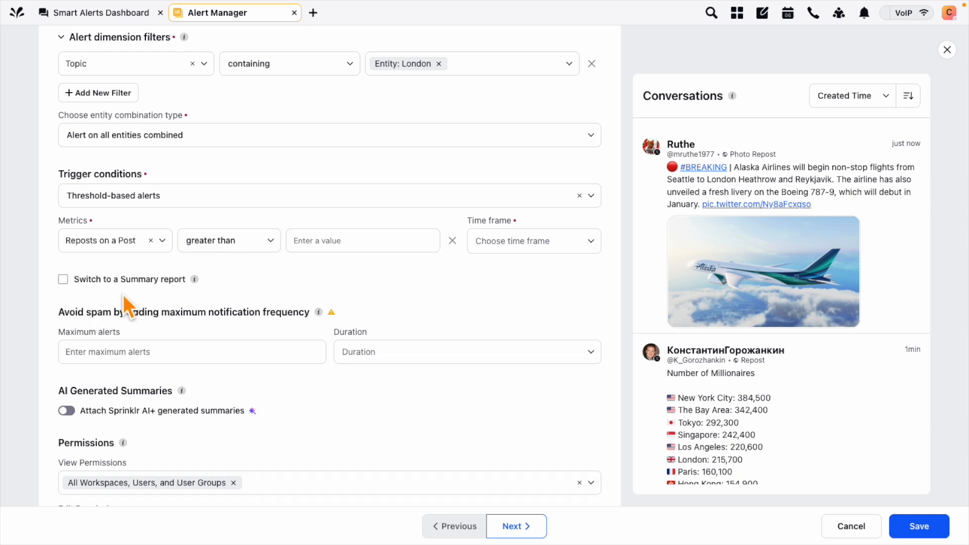
{"action": "left_click", "coordinate": [370, 243]}
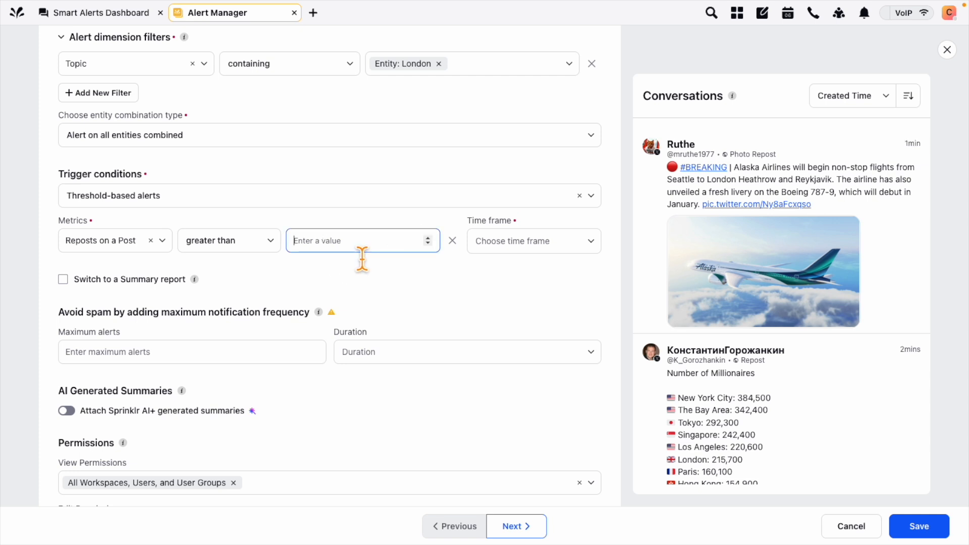
{"action": "left_click", "coordinate": [510, 241]}
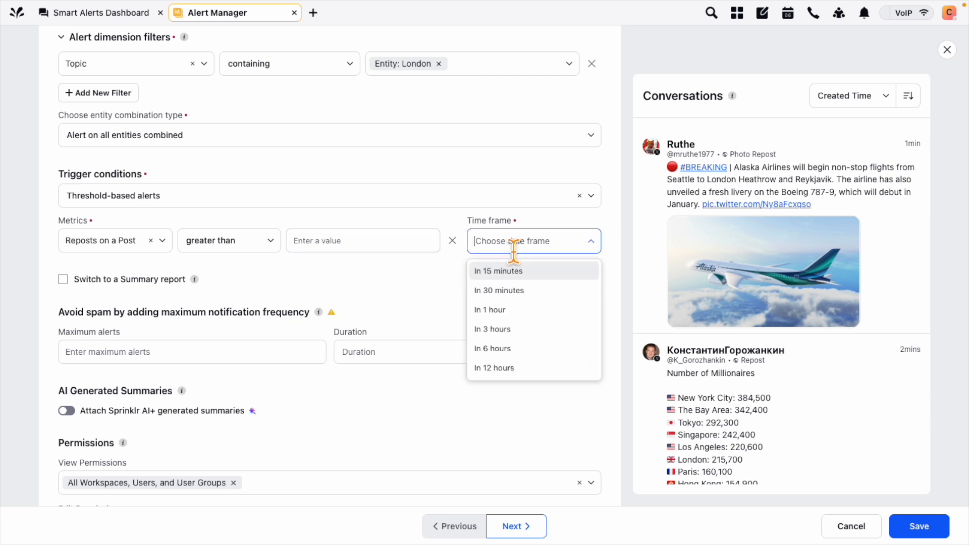
{"action": "scroll", "coordinate": [538, 345], "scroll_direction": "down", "scroll_amount": 1}
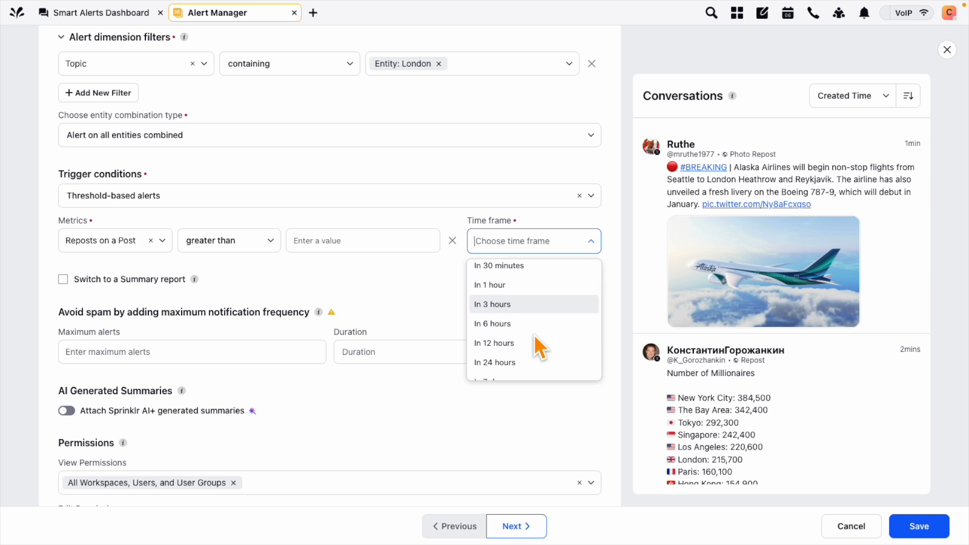
{"action": "left_click", "coordinate": [390, 292]}
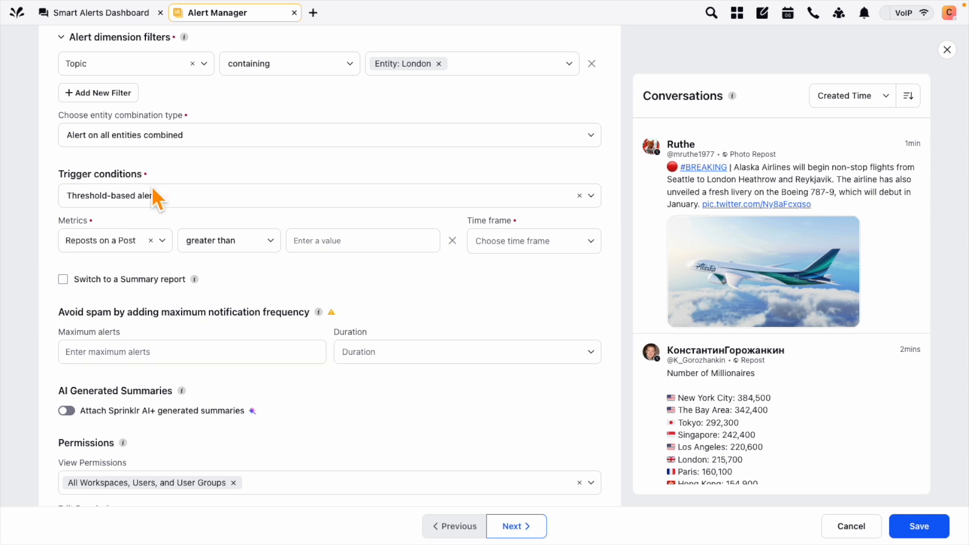
{"action": "left_click_drag", "start_coordinate": [57, 173], "coordinate": [161, 174]}
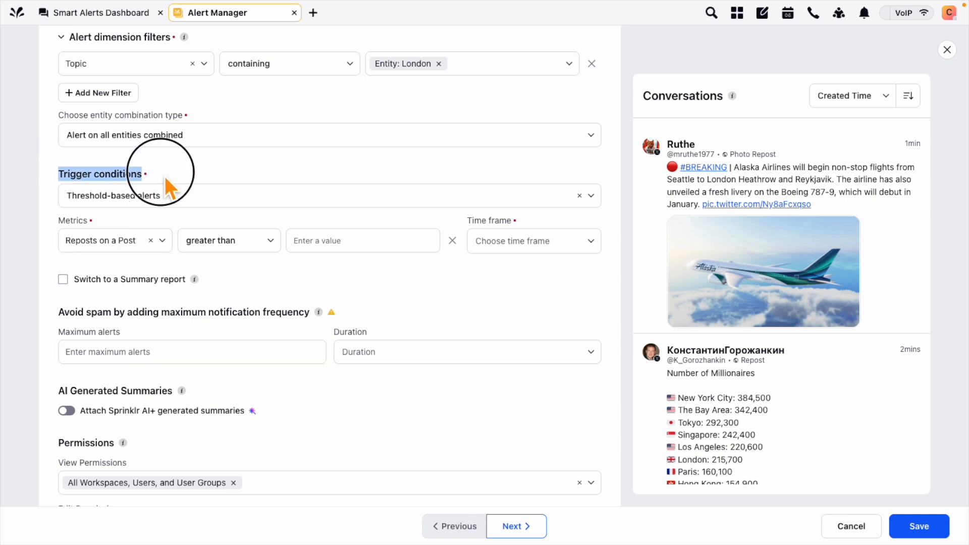
{"action": "left_click", "coordinate": [56, 235]}
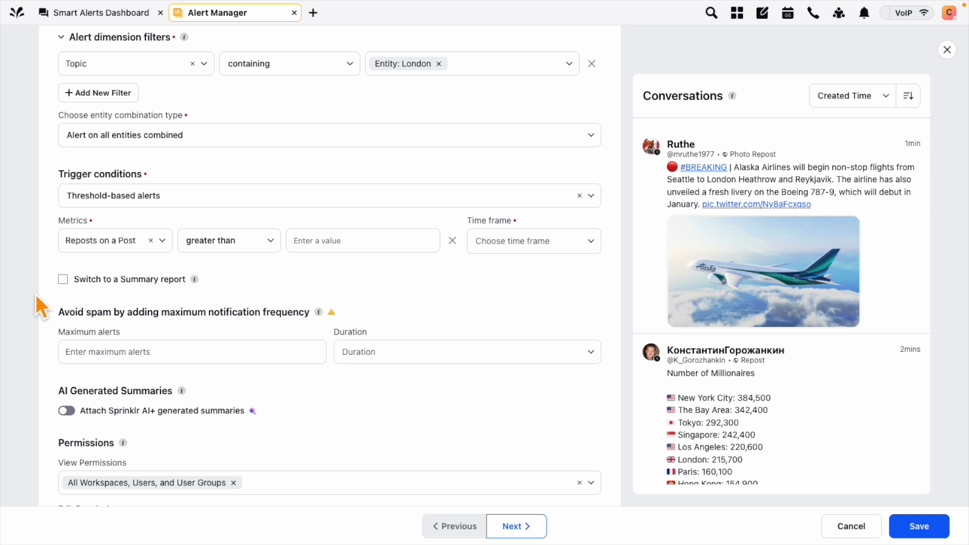
Switch on Attach Sprinklr AI+ generated summaries for the alert
{"action": "scroll", "coordinate": [36, 297], "scroll_direction": "down", "scroll_amount": 2}
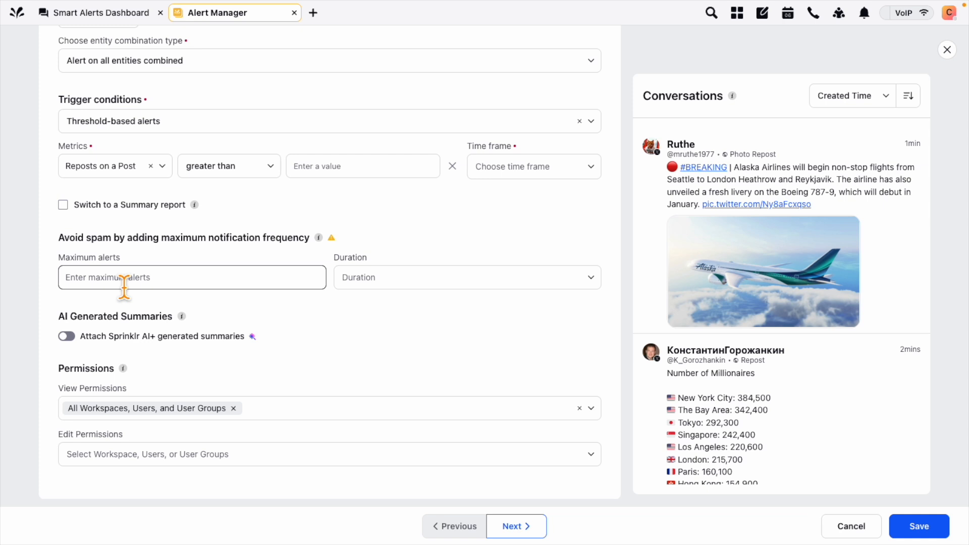
{"action": "left_click", "coordinate": [67, 336]}
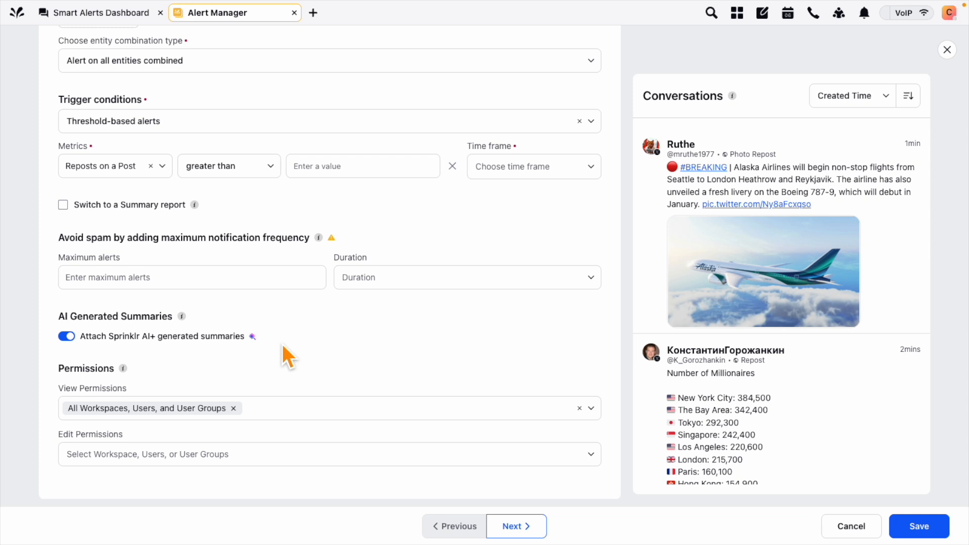
On the distribution details step, add a matching internal user as an alert recipient
{"action": "left_click", "coordinate": [524, 530]}
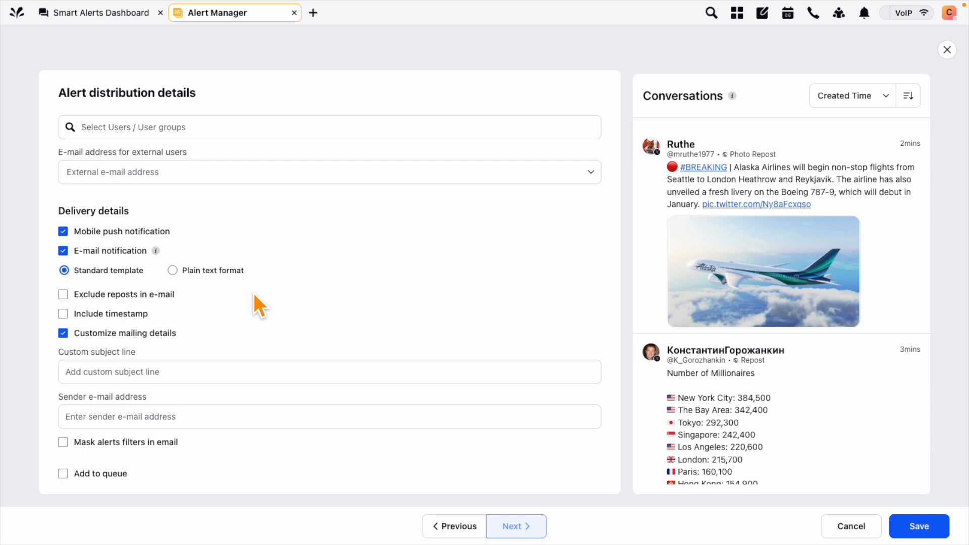
{"action": "left_click", "coordinate": [539, 131]}
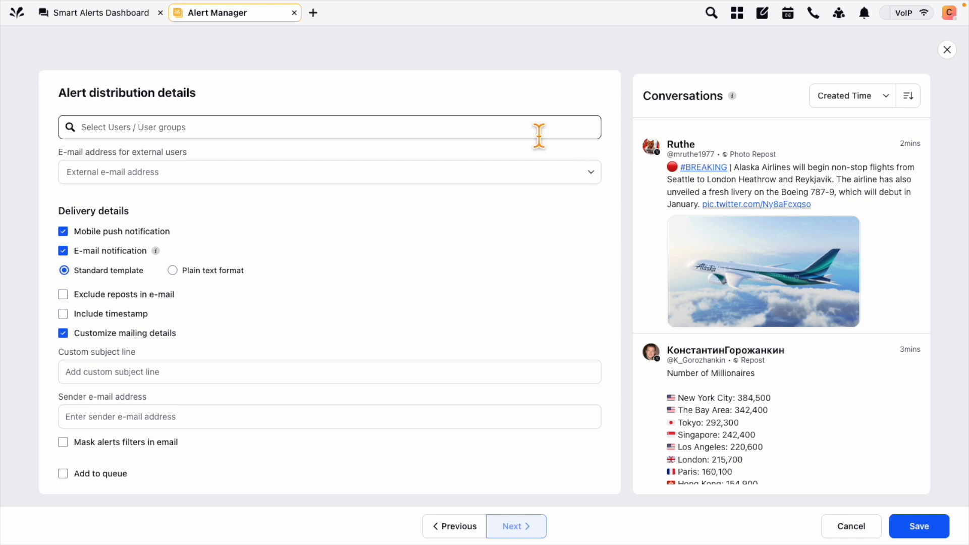
{"action": "type", "text": "cAMIL"}
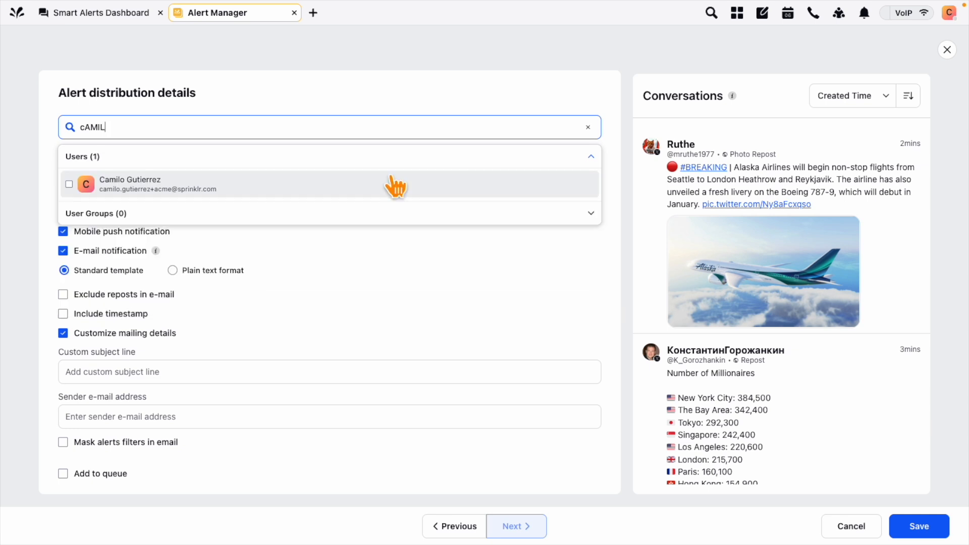
{"action": "left_click", "coordinate": [328, 193]}
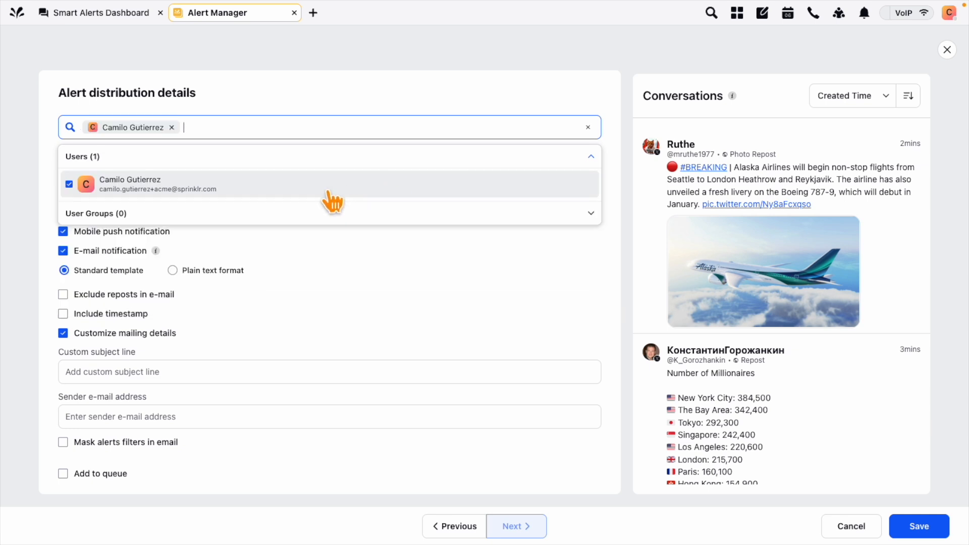
{"action": "left_click", "coordinate": [21, 156]}
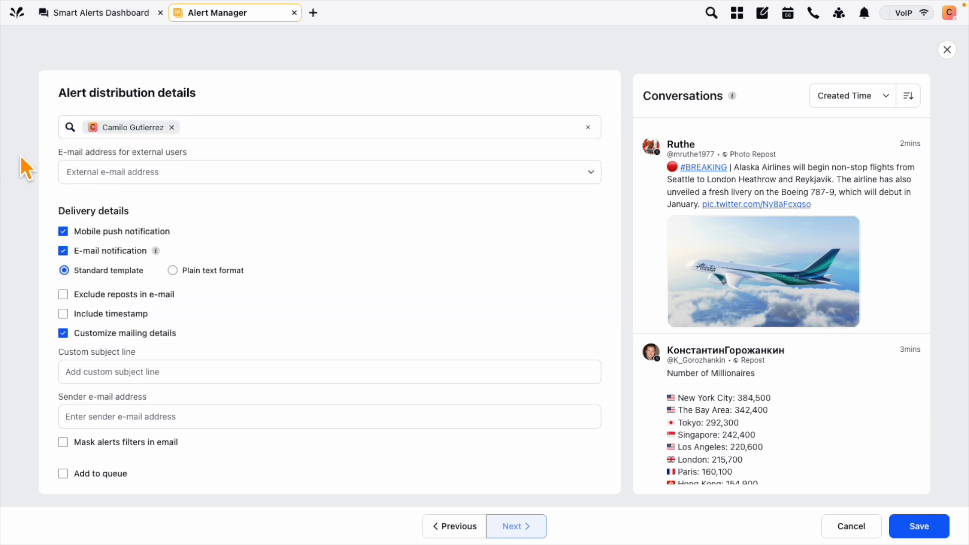
Try adding an external recipient's e-mail, dismiss it, and save the alert
{"action": "left_click", "coordinate": [157, 172]}
{"action": "key", "text": "BackSpace"}
{"action": "key", "text": "BackSpace"}
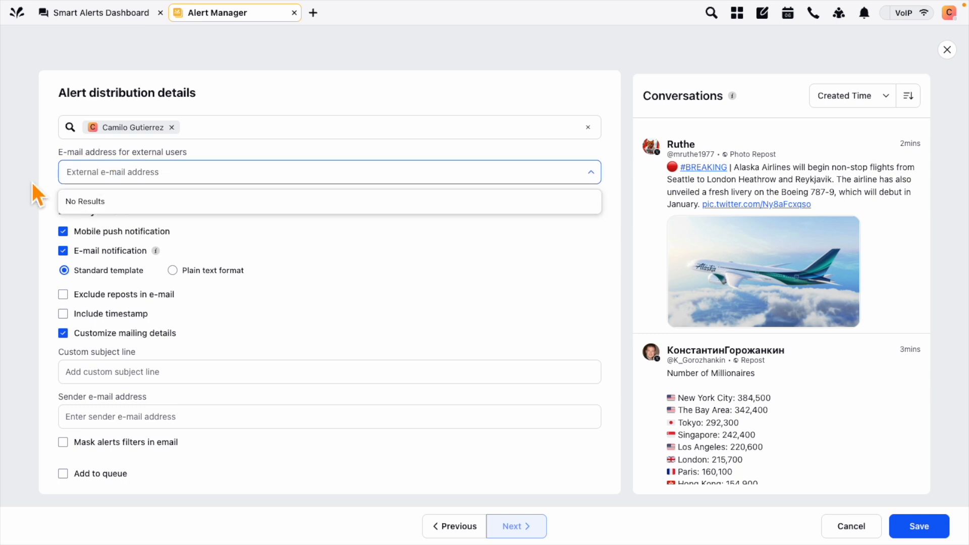
{"action": "left_click", "coordinate": [122, 196]}
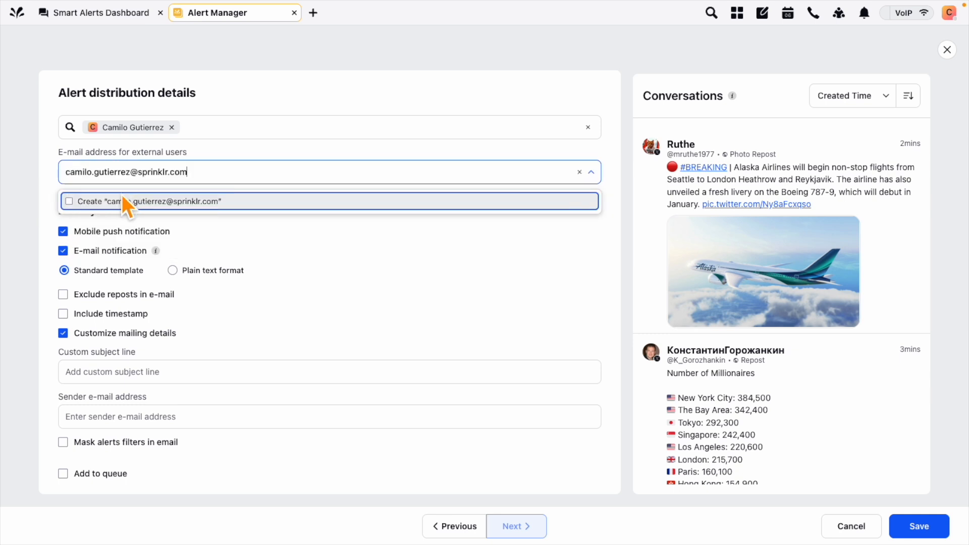
{"action": "left_click", "coordinate": [25, 212]}
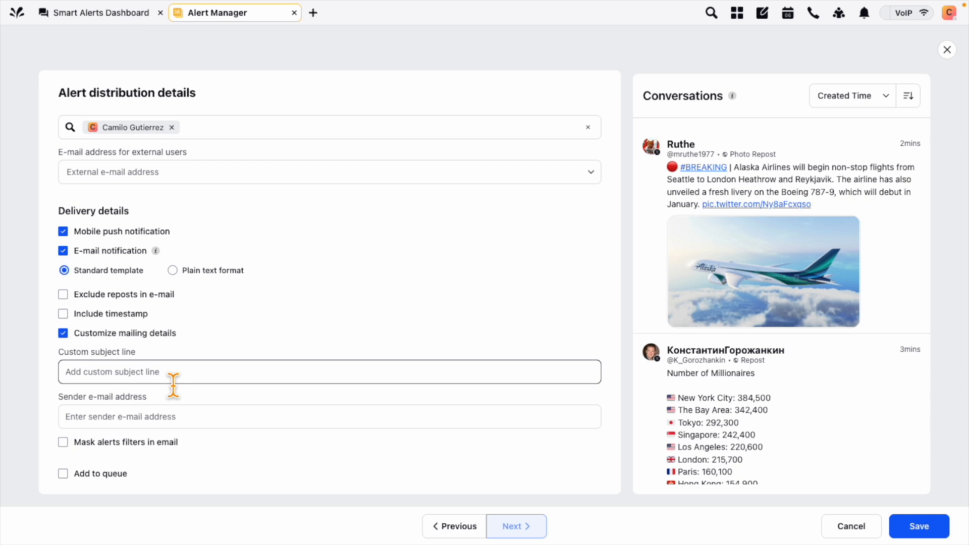
{"action": "left_click", "coordinate": [931, 531]}
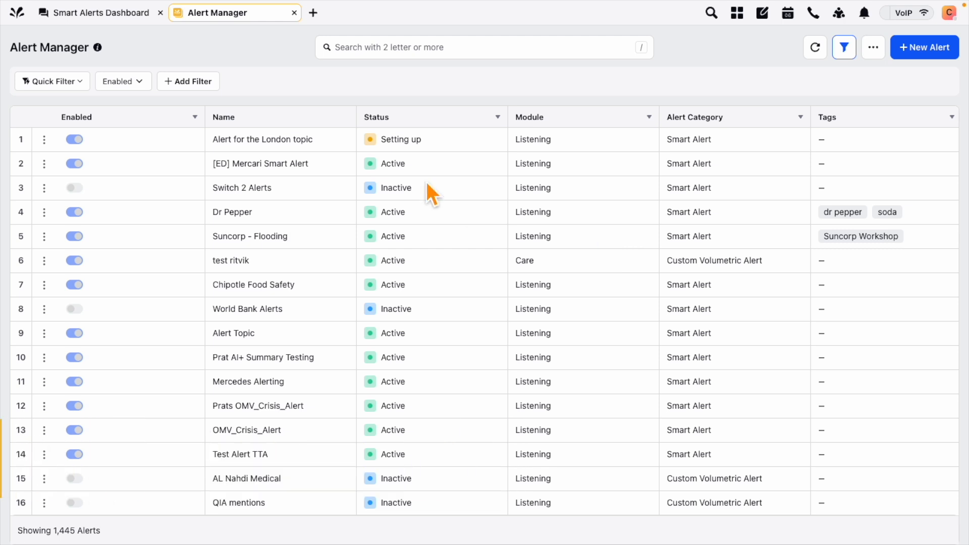
In a new tab, go to the Listening Dashboards list under Custom
{"action": "left_click", "coordinate": [313, 13]}
{"action": "scroll", "coordinate": [90, 333], "scroll_direction": "down", "scroll_amount": 2}
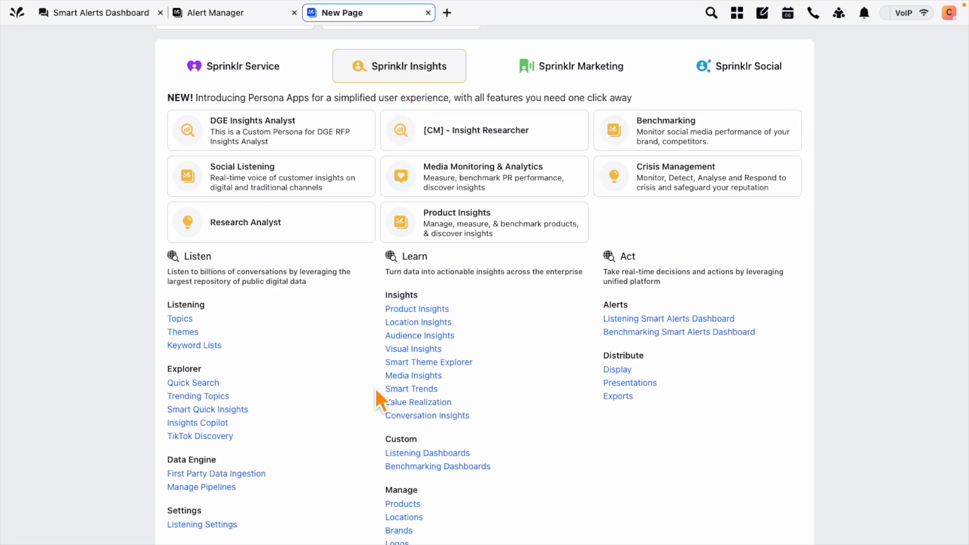
{"action": "scroll", "coordinate": [376, 389], "scroll_direction": "down", "scroll_amount": 1}
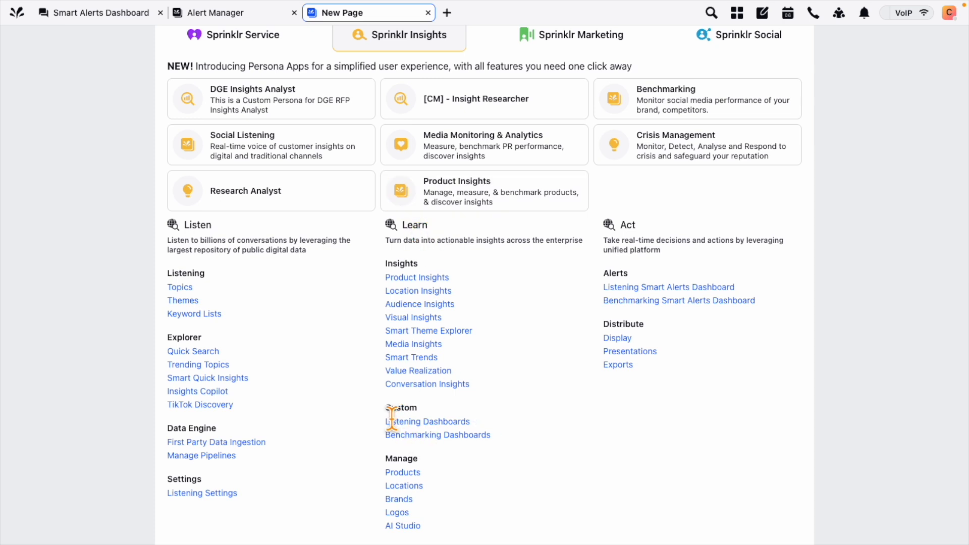
{"action": "scroll", "coordinate": [392, 419], "scroll_direction": "down", "scroll_amount": 1}
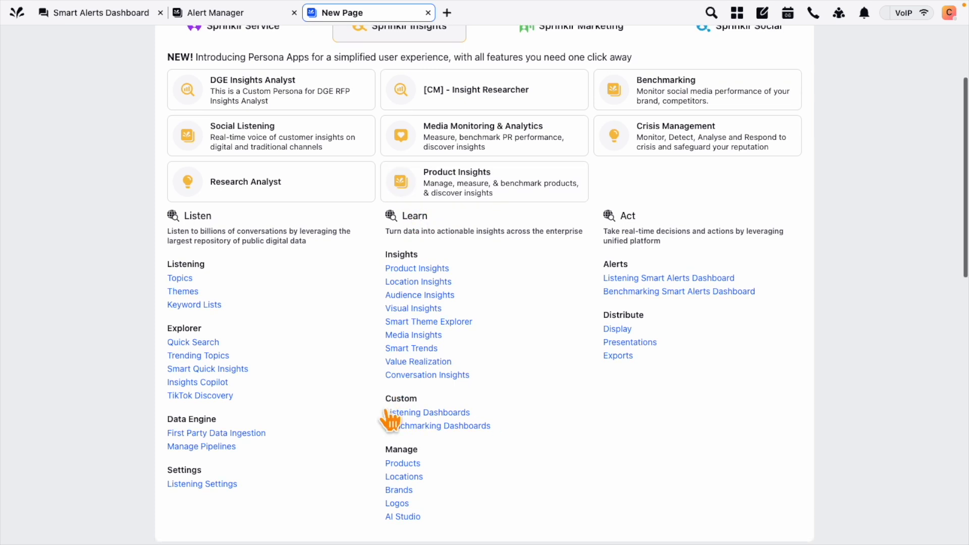
{"action": "left_click", "coordinate": [438, 413]}
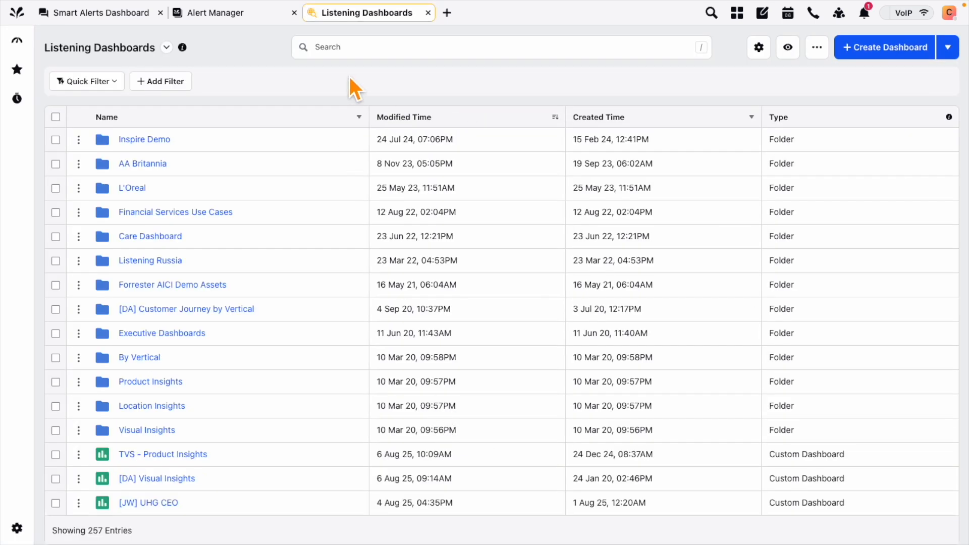
Find and open the [SL] Sentiment Analysis dashboard
{"action": "left_click", "coordinate": [356, 56]}
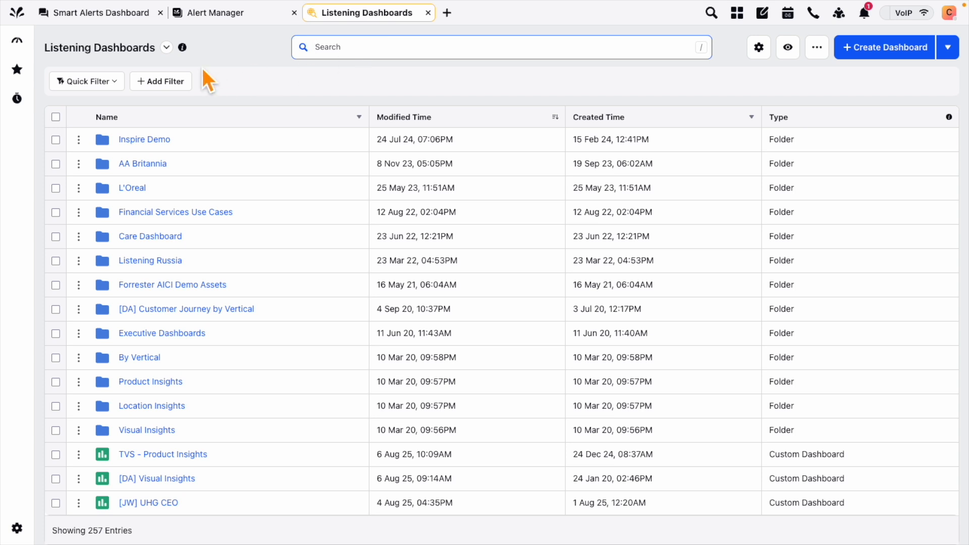
{"action": "left_click", "coordinate": [166, 47]}
{"action": "left_click", "coordinate": [38, 86]}
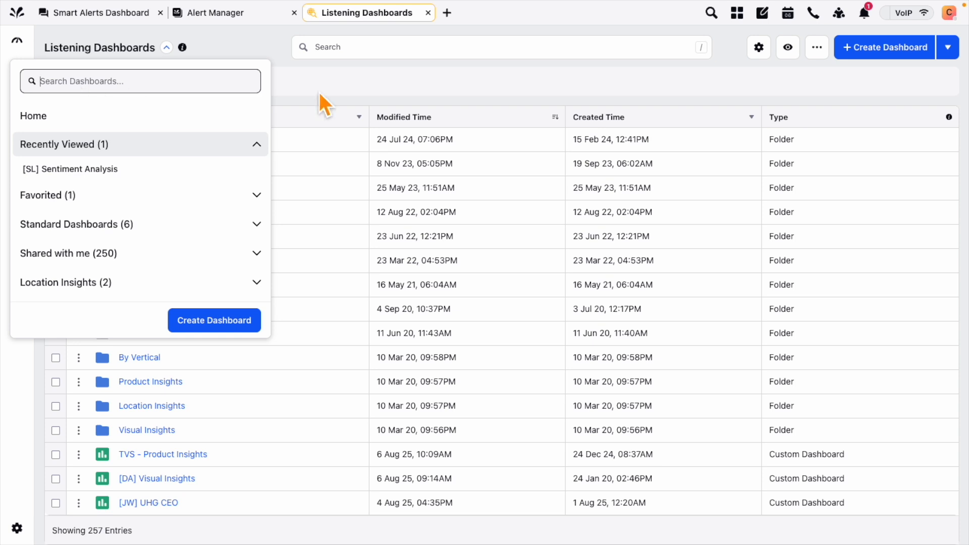
{"action": "left_click", "coordinate": [334, 82]}
{"action": "scroll", "coordinate": [277, 328], "scroll_direction": "down", "scroll_amount": 5}
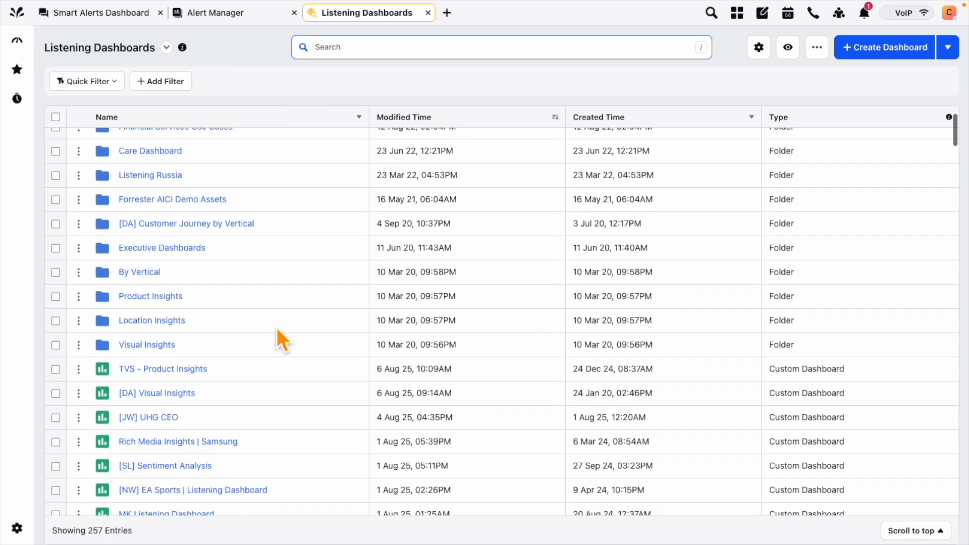
{"action": "scroll", "coordinate": [277, 328], "scroll_direction": "down", "scroll_amount": 3}
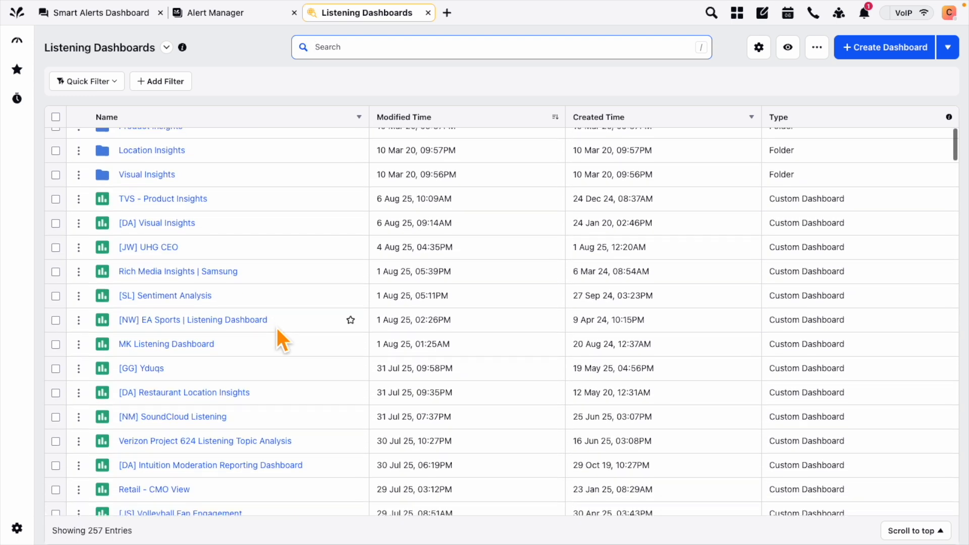
{"action": "scroll", "coordinate": [276, 329], "scroll_direction": "down", "scroll_amount": 2}
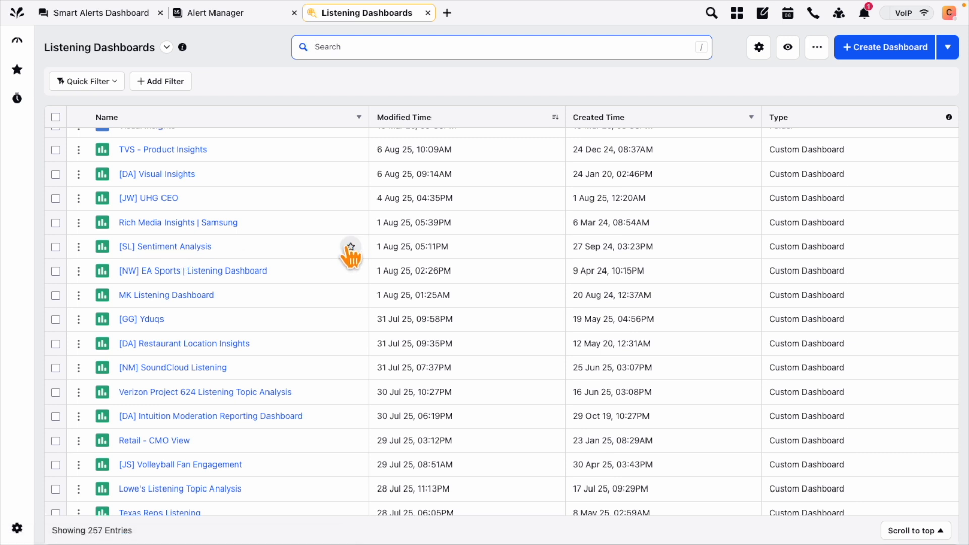
{"action": "left_click", "coordinate": [180, 249]}
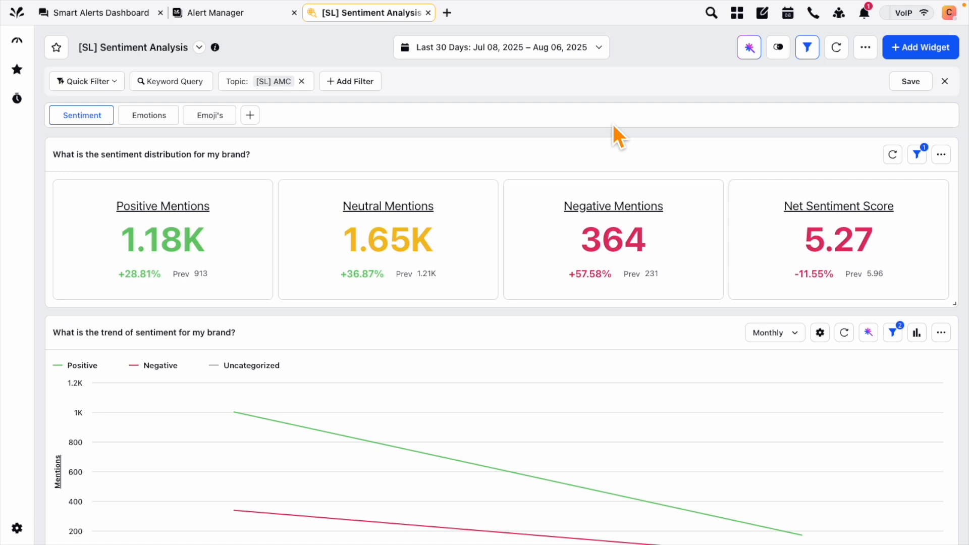
From the sentiment trend widget's menu, start an alert of type Custom Volumetric Alert
{"action": "scroll", "coordinate": [610, 308], "scroll_direction": "down", "scroll_amount": 3}
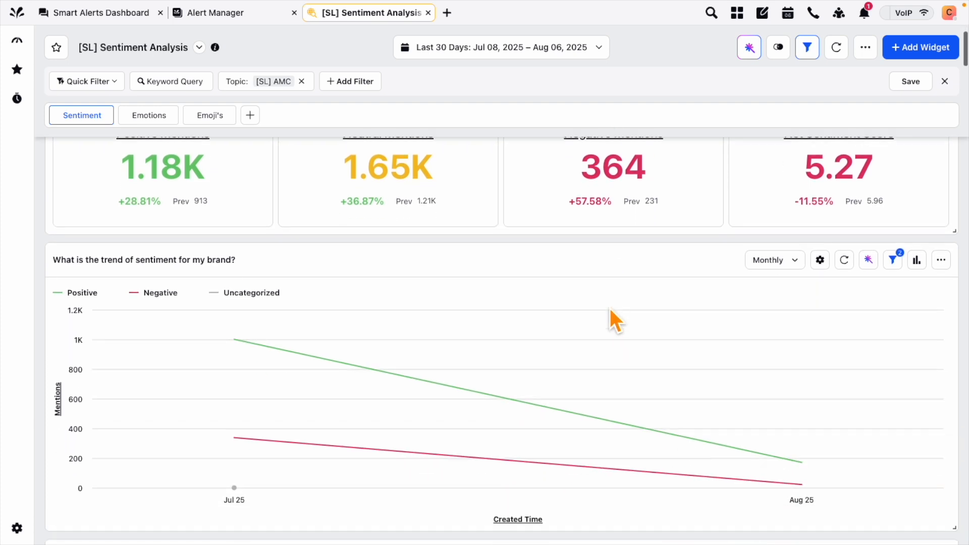
{"action": "left_click", "coordinate": [940, 261]}
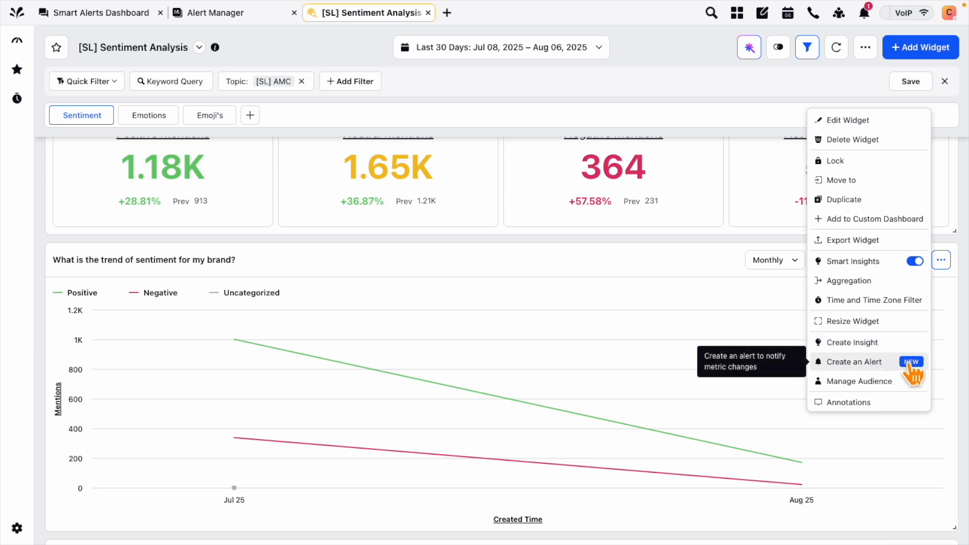
{"action": "left_click", "coordinate": [867, 366]}
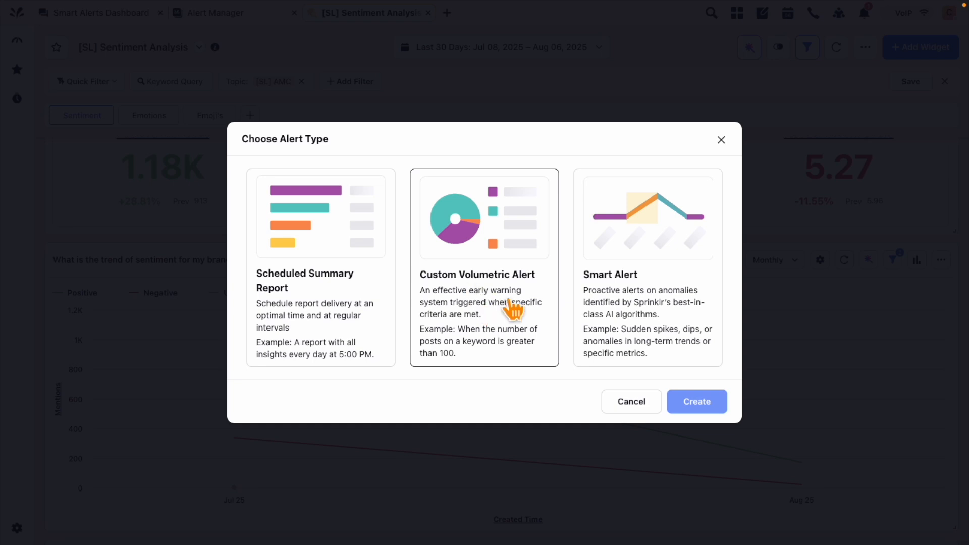
{"action": "left_click", "coordinate": [484, 307]}
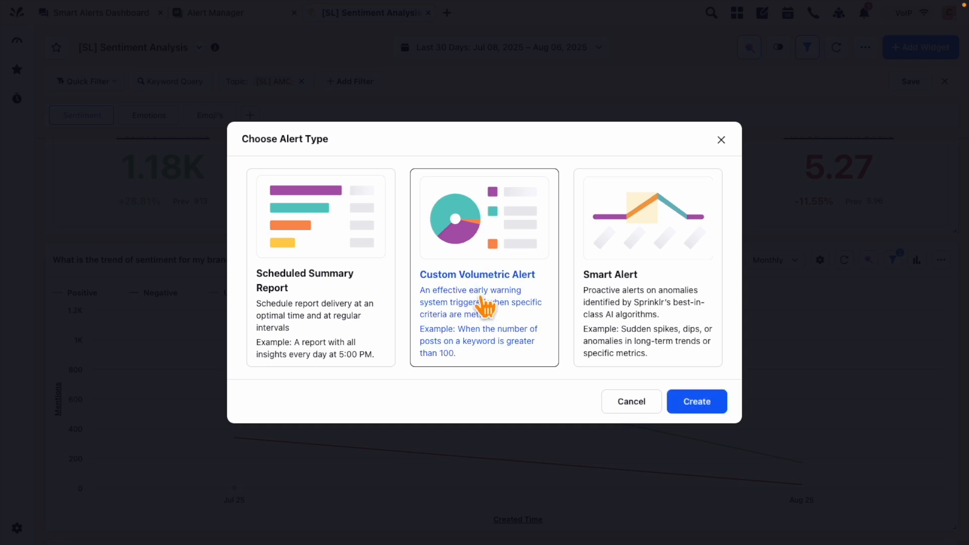
Create the Custom Volumetric Alert and review its prefilled form
{"action": "left_click", "coordinate": [694, 406]}
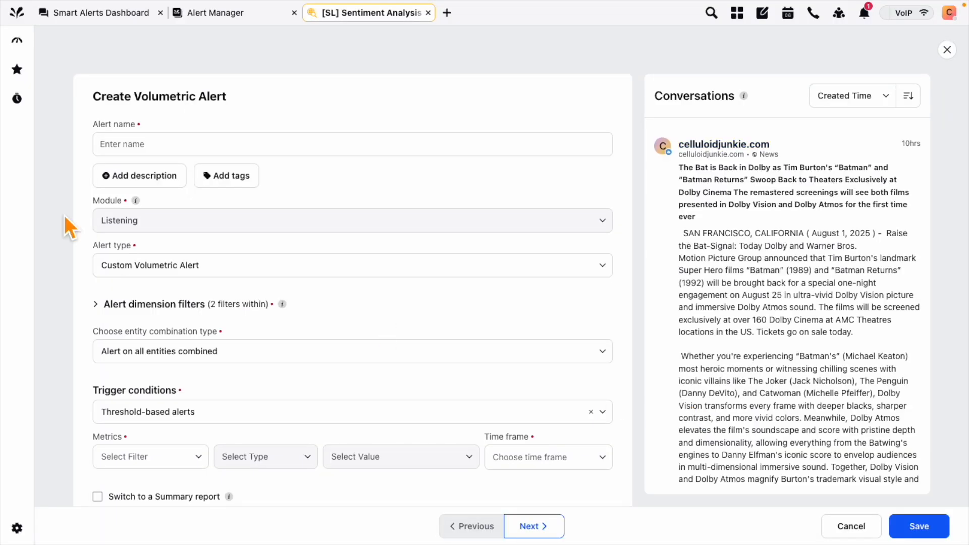
{"action": "scroll", "coordinate": [64, 215], "scroll_direction": "down", "scroll_amount": 1}
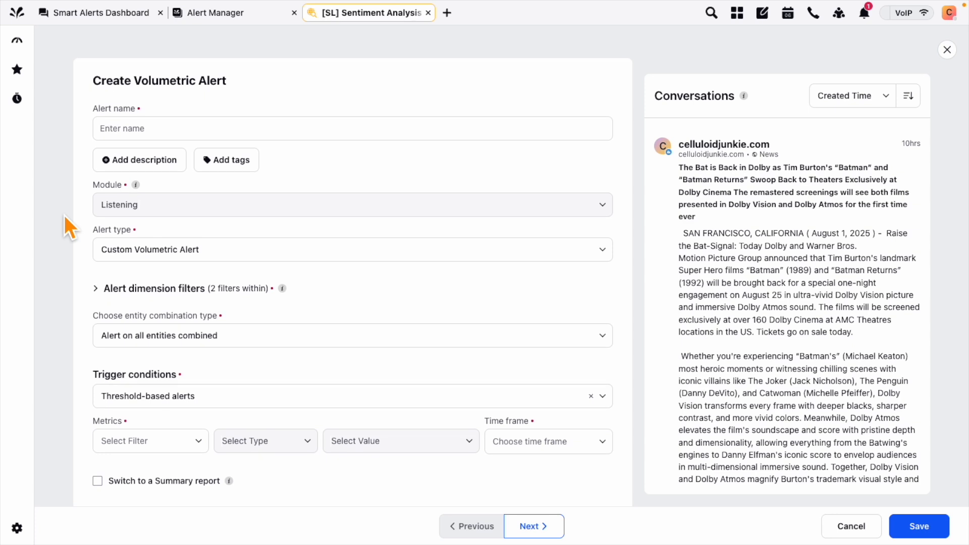
{"action": "left_click", "coordinate": [140, 134]}
{"action": "scroll", "coordinate": [96, 241], "scroll_direction": "down", "scroll_amount": 2}
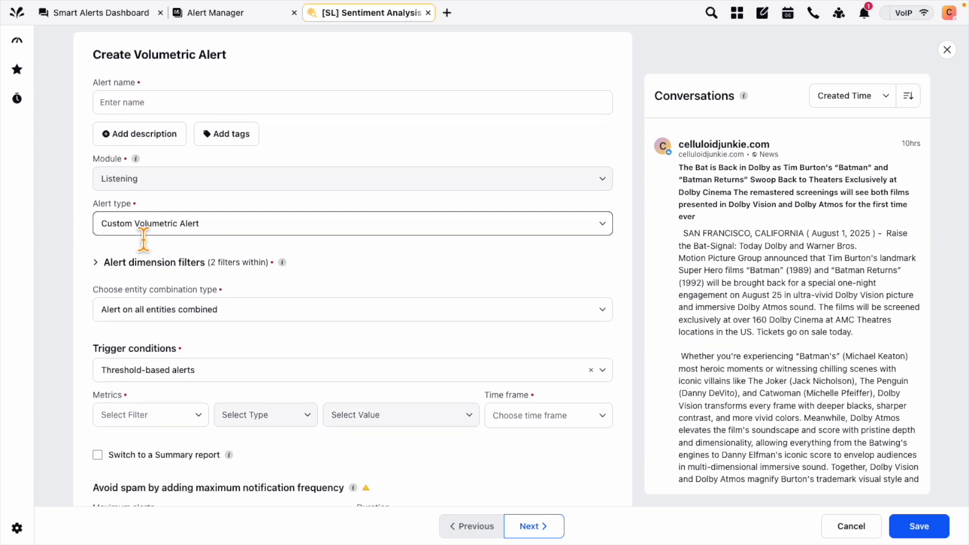
{"action": "scroll", "coordinate": [94, 326], "scroll_direction": "down", "scroll_amount": 5}
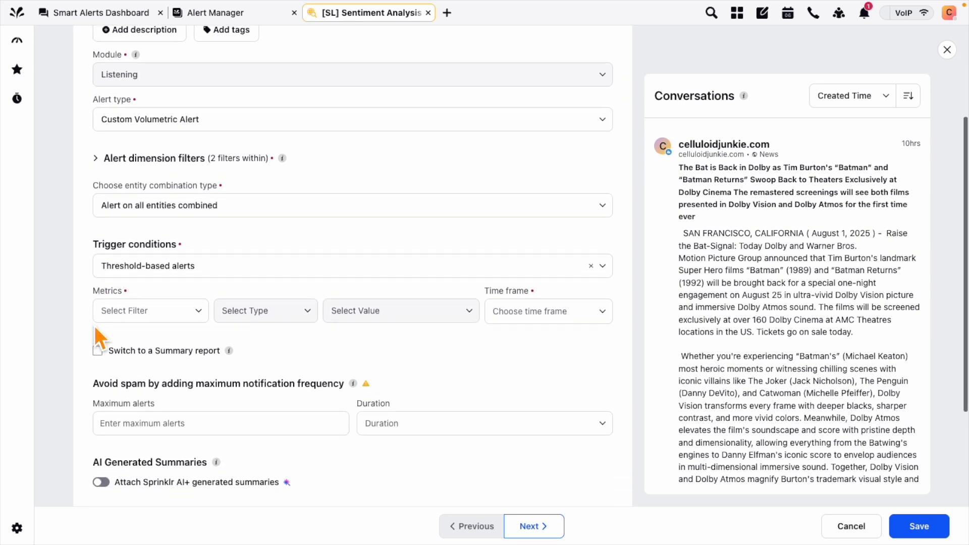
{"action": "scroll", "coordinate": [154, 309], "scroll_direction": "down", "scroll_amount": 1}
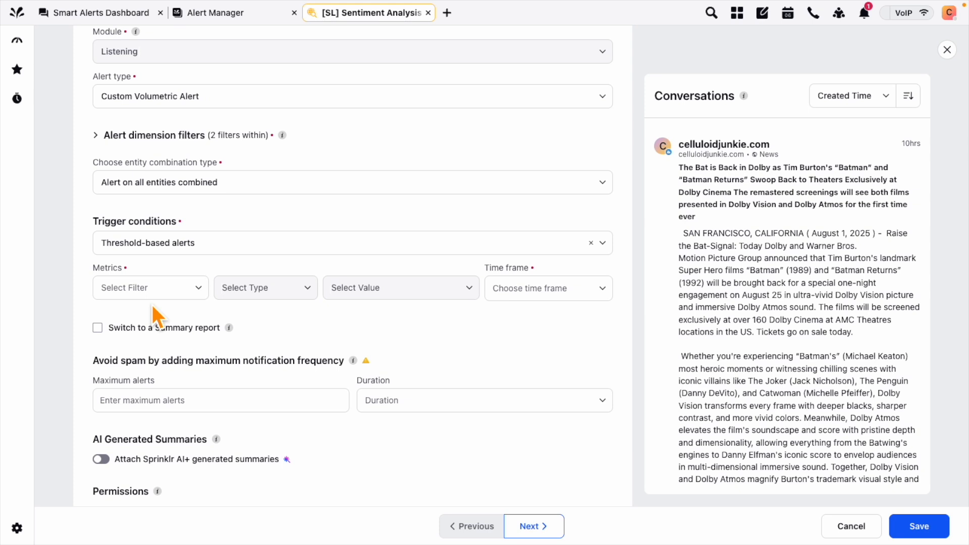
Pick Volume of Mentions greater than as the threshold, then cancel the alert
{"action": "left_click", "coordinate": [187, 292]}
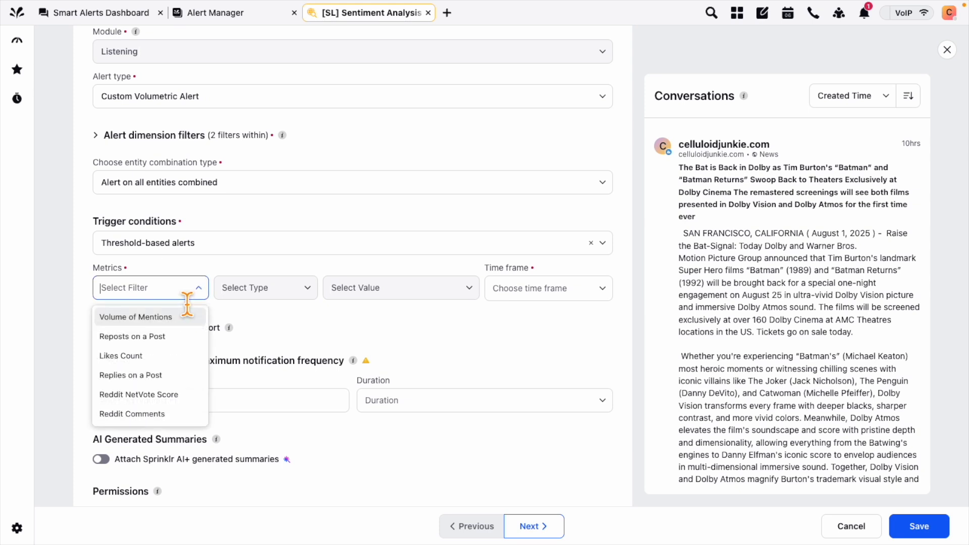
{"action": "left_click", "coordinate": [159, 323]}
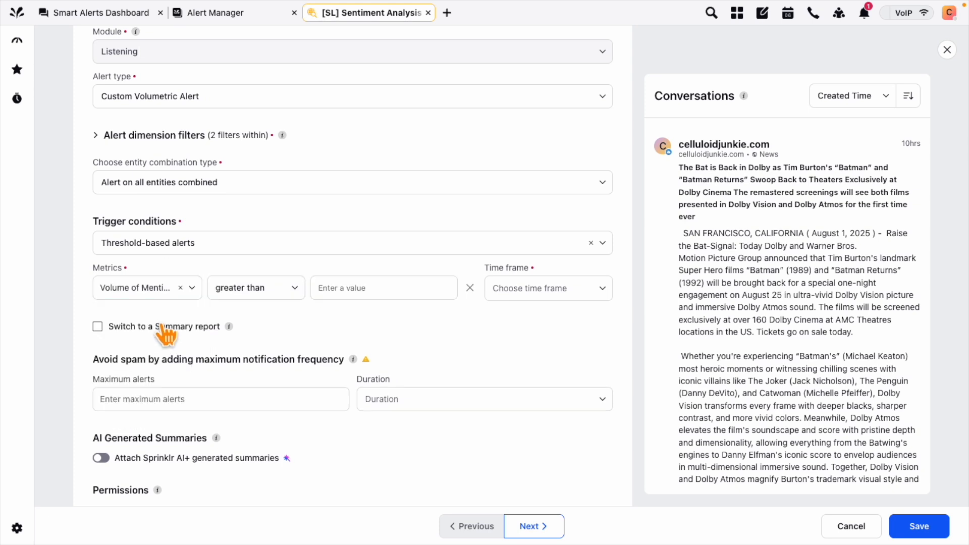
{"action": "left_click", "coordinate": [403, 288]}
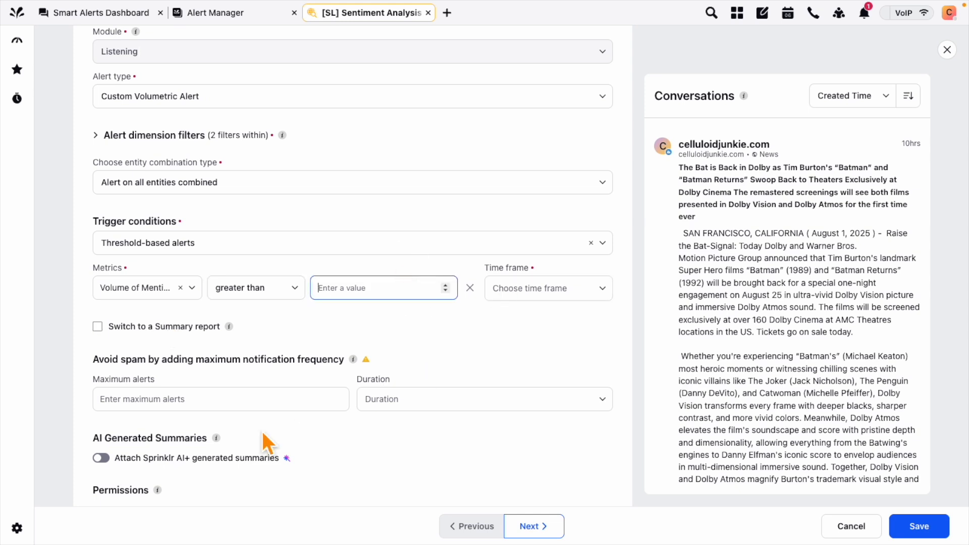
{"action": "scroll", "coordinate": [262, 431], "scroll_direction": "down", "scroll_amount": 2}
{"action": "scroll", "coordinate": [263, 433], "scroll_direction": "down", "scroll_amount": 1}
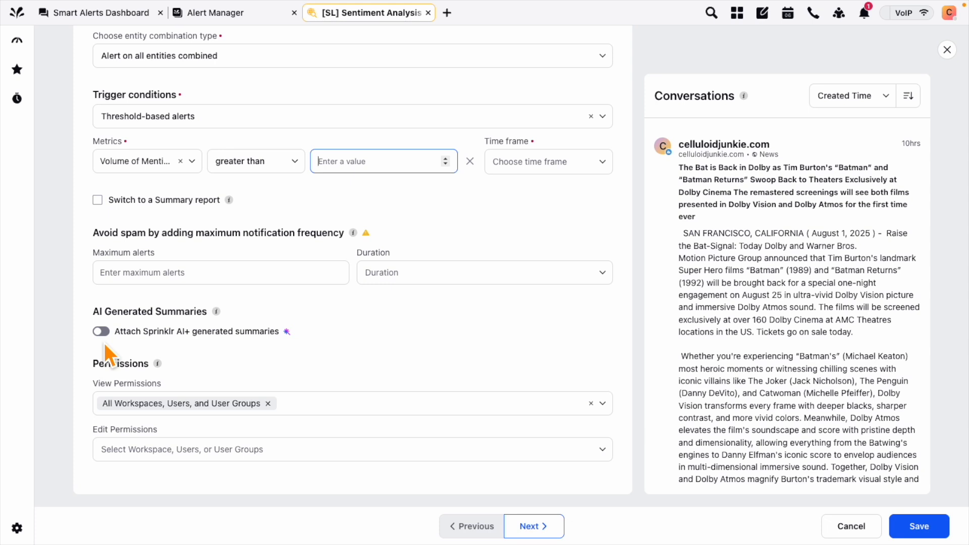
{"action": "left_click", "coordinate": [851, 527]}
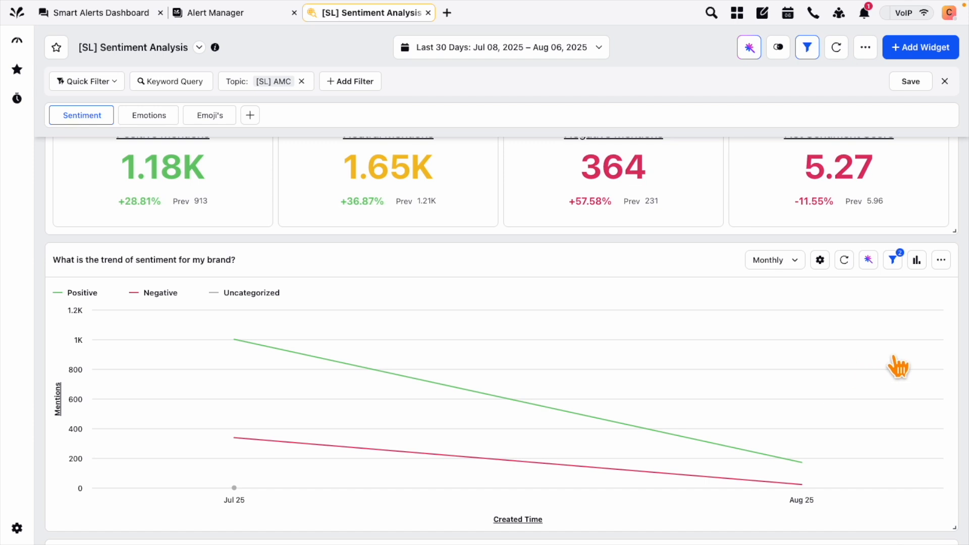
{"action": "scroll", "coordinate": [898, 367], "scroll_direction": "down", "scroll_amount": 2}
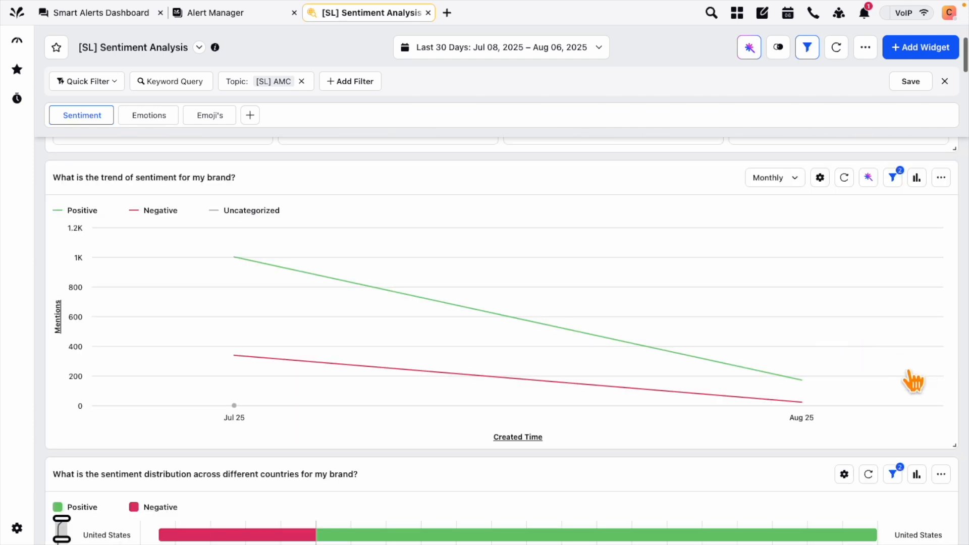
{"action": "scroll", "coordinate": [913, 382], "scroll_direction": "down", "scroll_amount": 5}
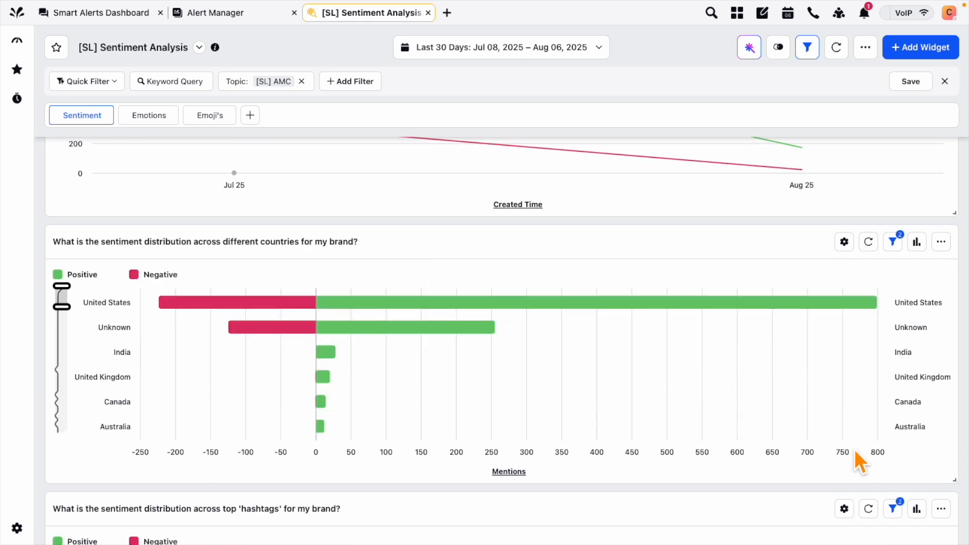
{"action": "left_click", "coordinate": [941, 241]}
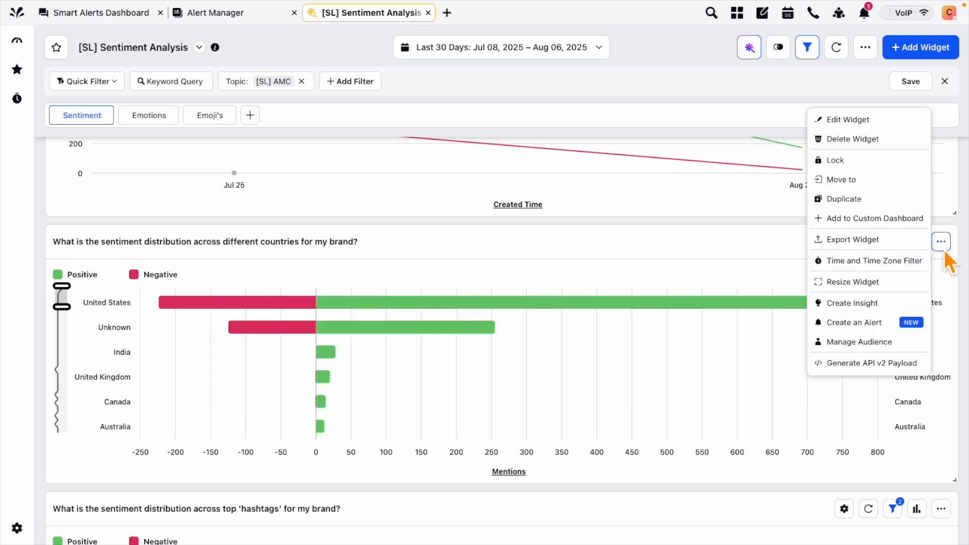
{"action": "left_click", "coordinate": [725, 238]}
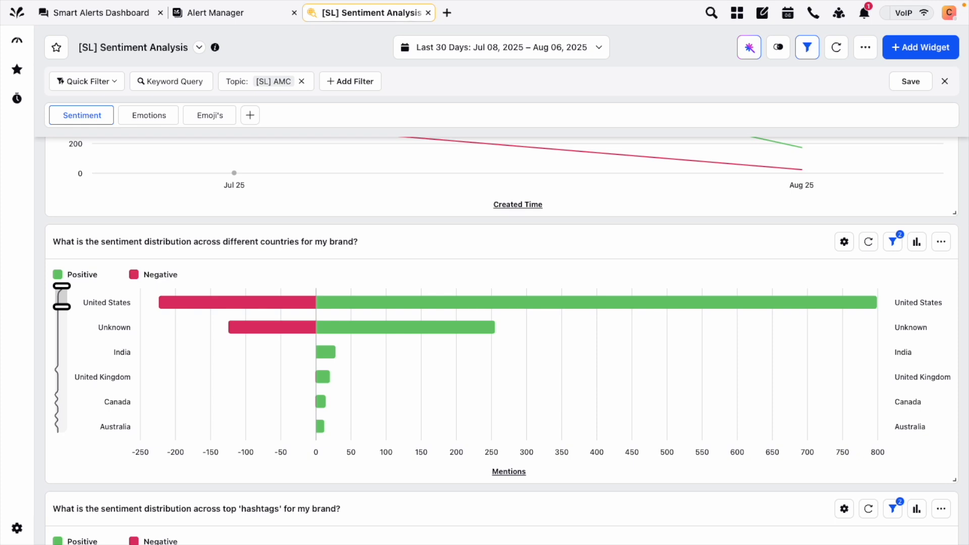
In a new tab, go to Sprinklr Social's Engagement Dashboards list
{"action": "left_click", "coordinate": [447, 13]}
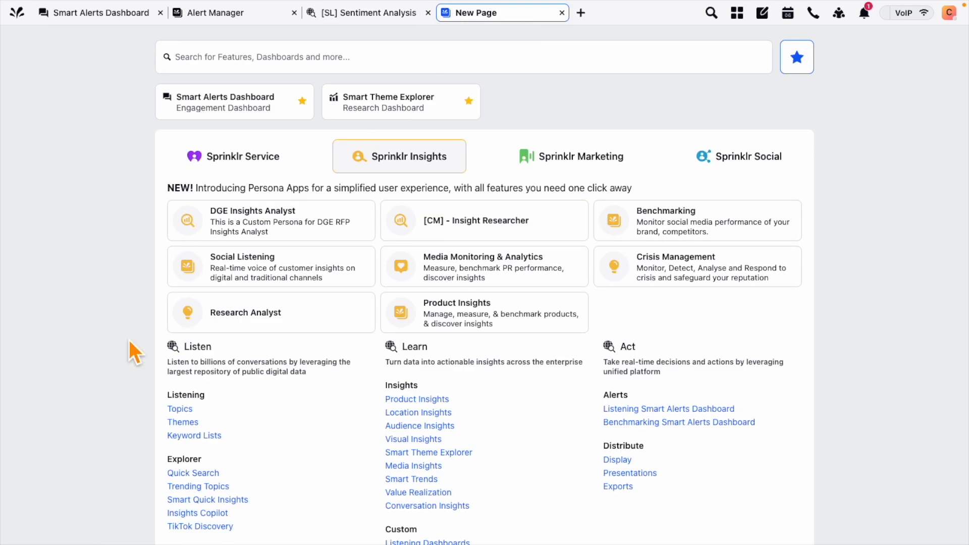
{"action": "scroll", "coordinate": [130, 341], "scroll_direction": "down", "scroll_amount": 1}
{"action": "left_click", "coordinate": [749, 123]}
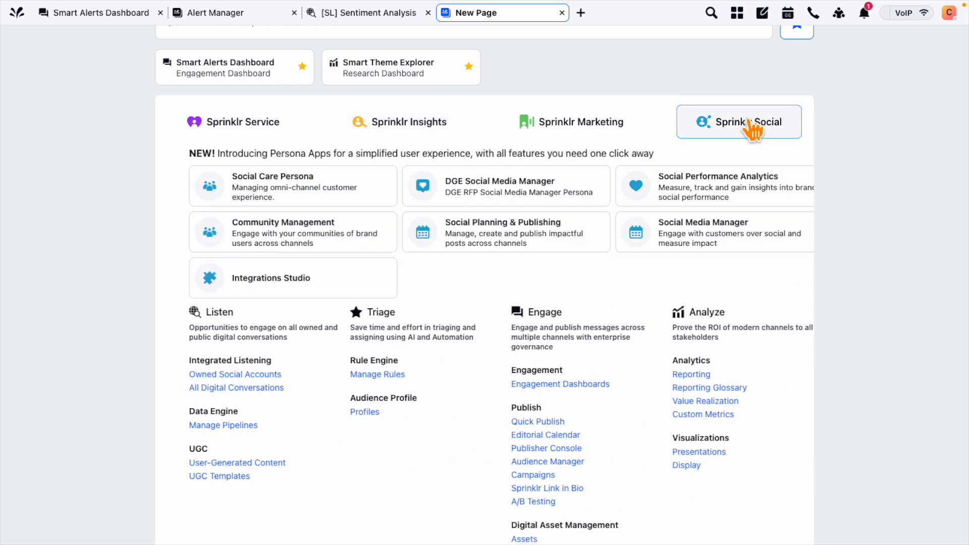
{"action": "scroll", "coordinate": [818, 340], "scroll_direction": "down", "scroll_amount": 1}
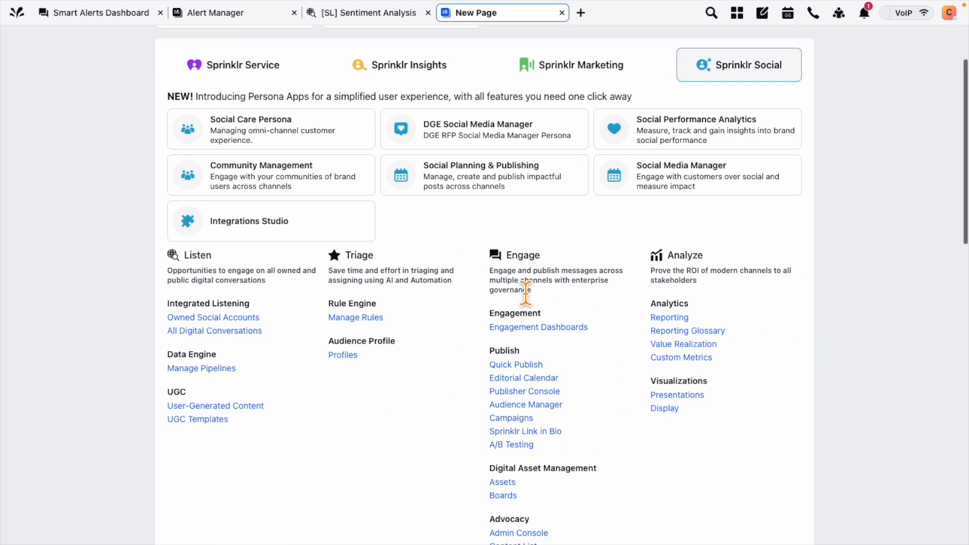
{"action": "double_click", "coordinate": [520, 255]}
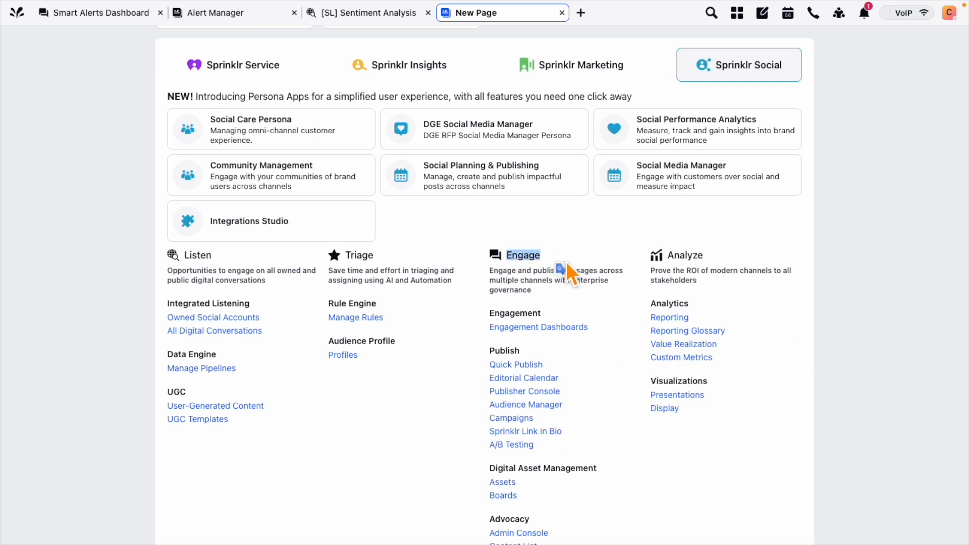
{"action": "left_click", "coordinate": [536, 328]}
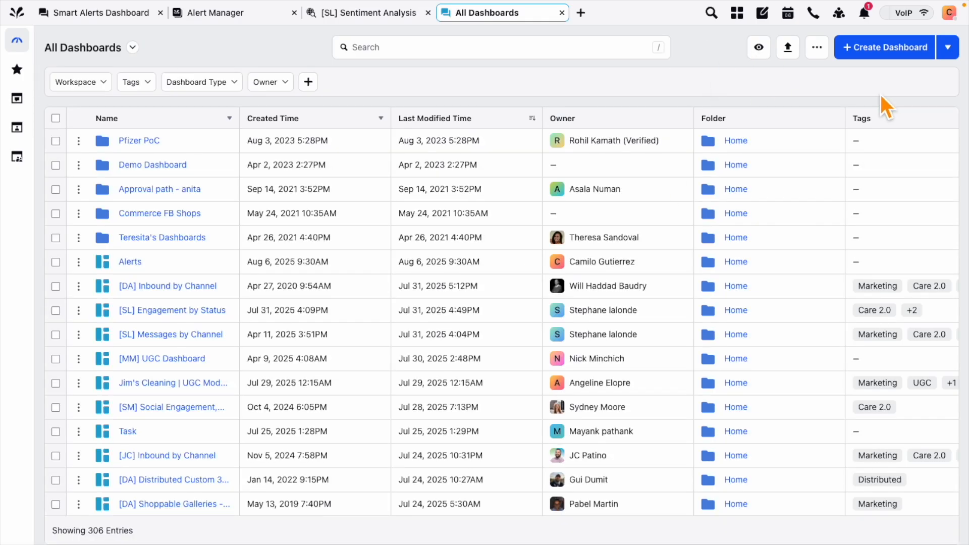
Create a dashboard named 'Alerts for my listening topics'
{"action": "left_click", "coordinate": [882, 56]}
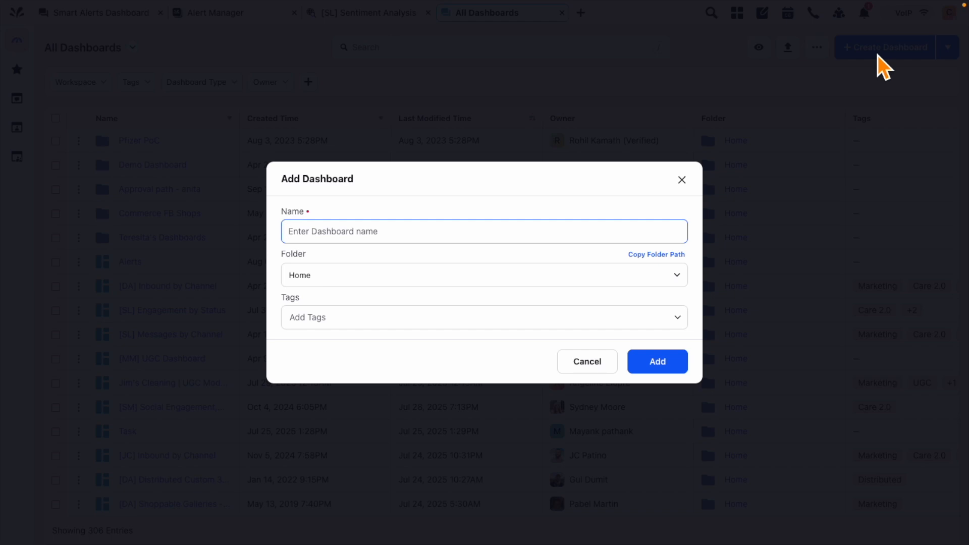
{"action": "type", "text": "Alerts for my listening topics"}
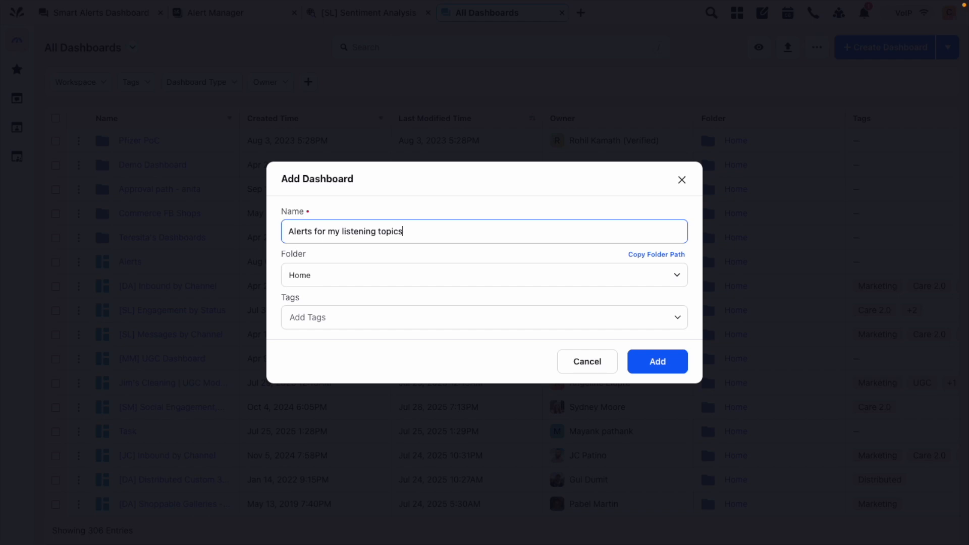
{"action": "left_click", "coordinate": [657, 366]}
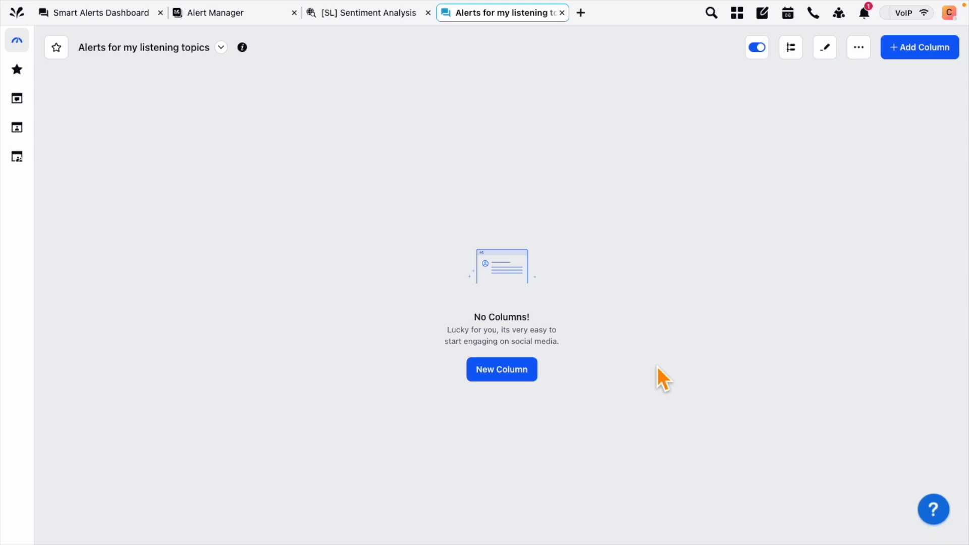
Start a new Automatic Alerts column named Alerts with the Listening module
{"action": "left_click", "coordinate": [501, 373]}
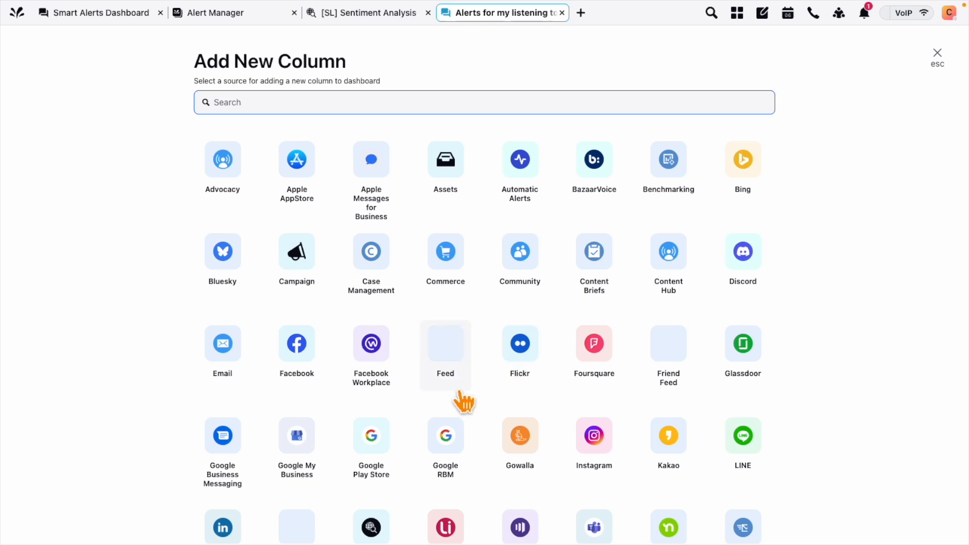
{"action": "type", "text": "alerts"}
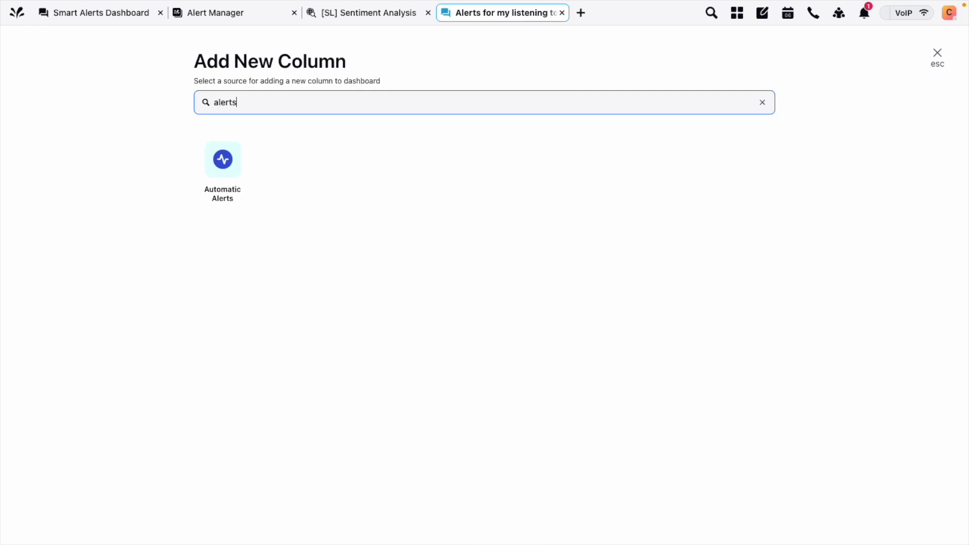
{"action": "left_click", "coordinate": [222, 195]}
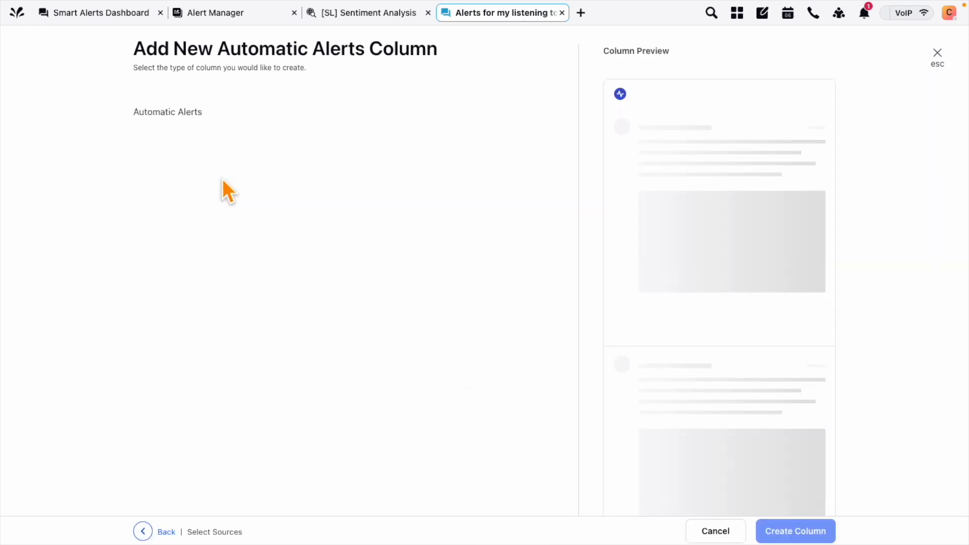
{"action": "left_click", "coordinate": [162, 118]}
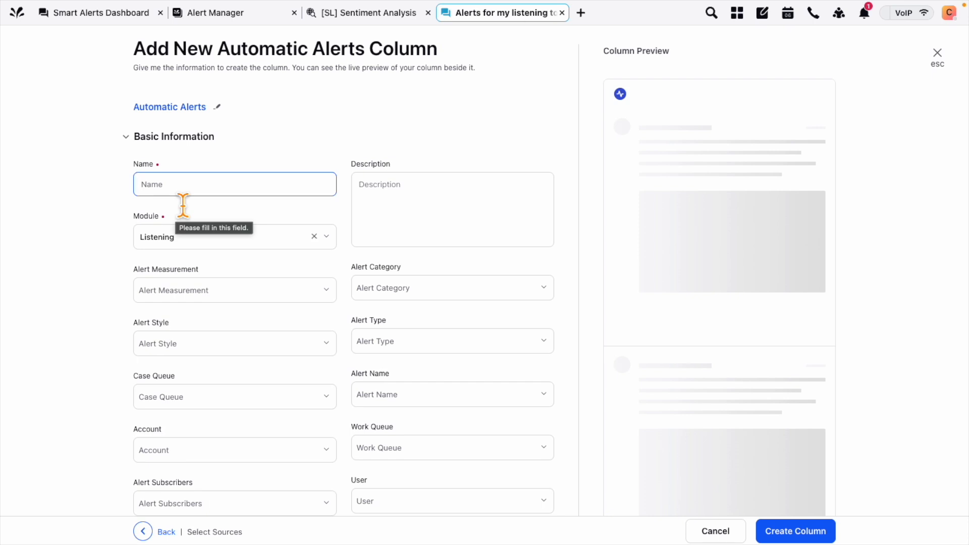
{"action": "type", "text": "Alerts"}
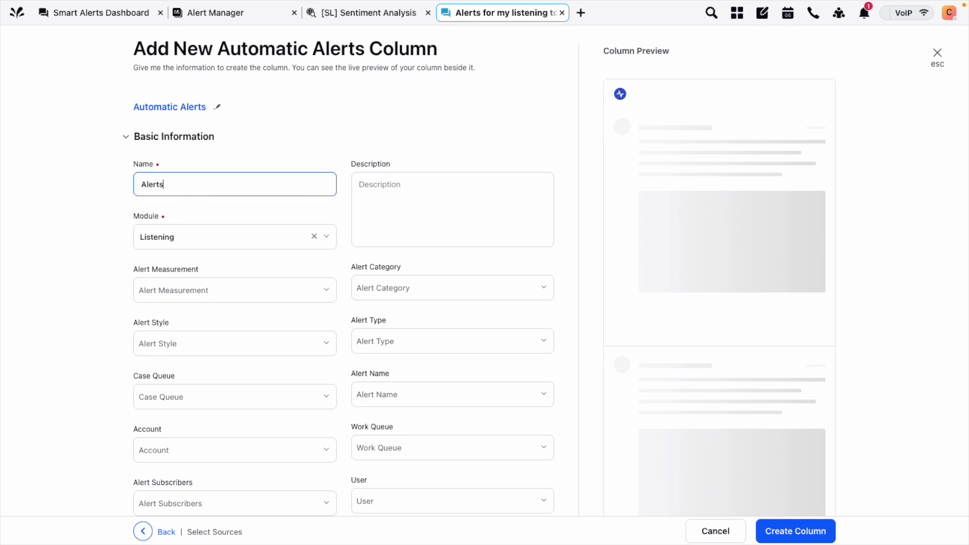
{"action": "left_click", "coordinate": [183, 240]}
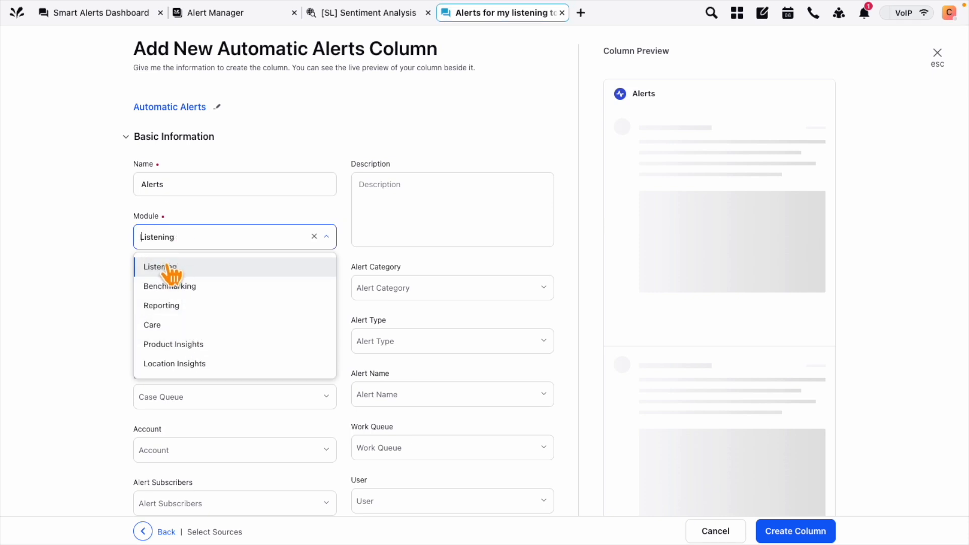
{"action": "left_click", "coordinate": [102, 277]}
Browse the alert measurement and category options without changing them
{"action": "scroll", "coordinate": [102, 279], "scroll_direction": "down", "scroll_amount": 1}
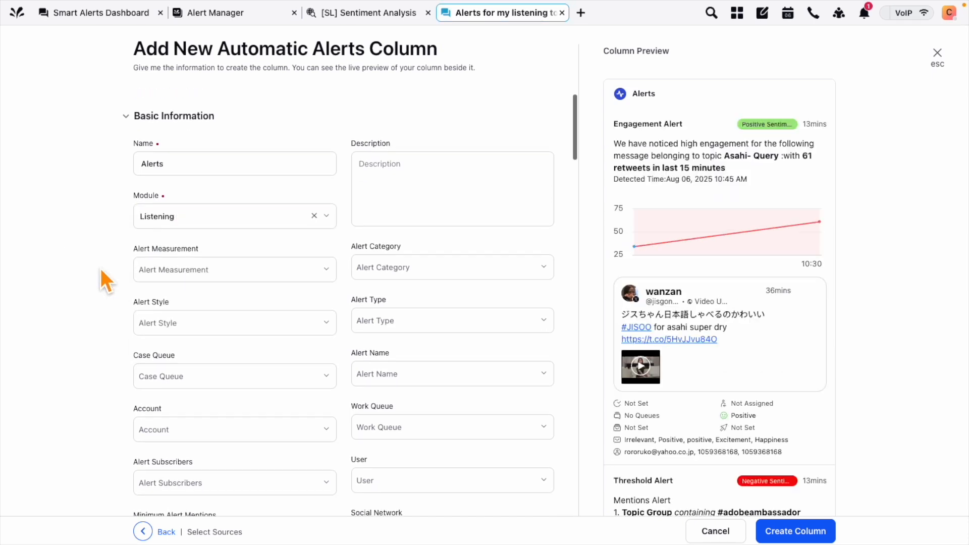
{"action": "left_click", "coordinate": [326, 251]}
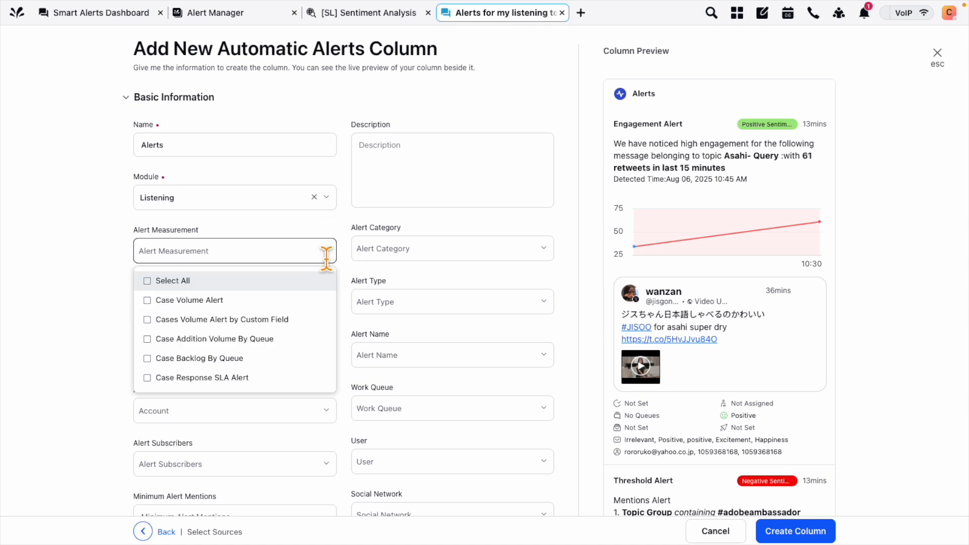
{"action": "left_click", "coordinate": [545, 251]}
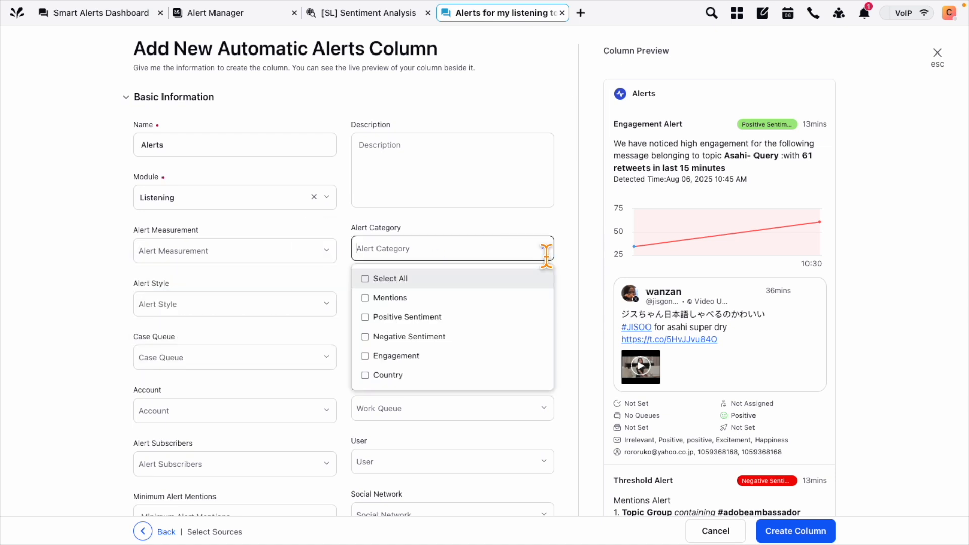
{"action": "scroll", "coordinate": [496, 348], "scroll_direction": "down", "scroll_amount": 1}
{"action": "scroll", "coordinate": [448, 309], "scroll_direction": "up", "scroll_amount": 1}
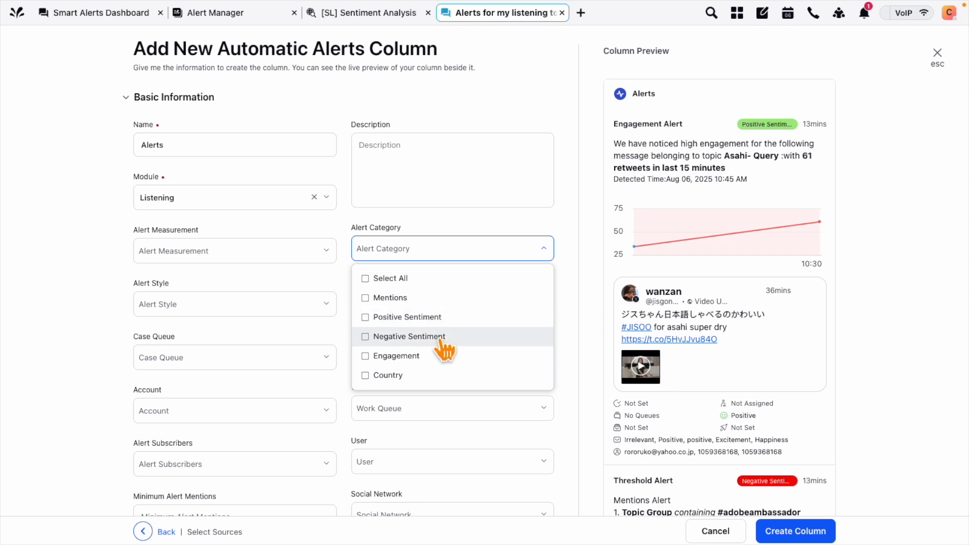
{"action": "scroll", "coordinate": [439, 343], "scroll_direction": "down", "scroll_amount": 1}
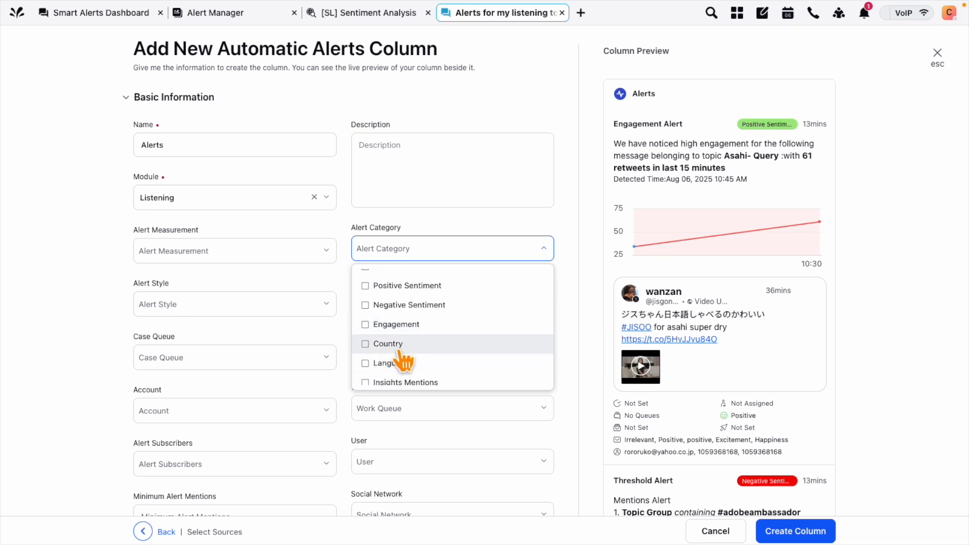
{"action": "scroll", "coordinate": [403, 360], "scroll_direction": "down", "scroll_amount": 1}
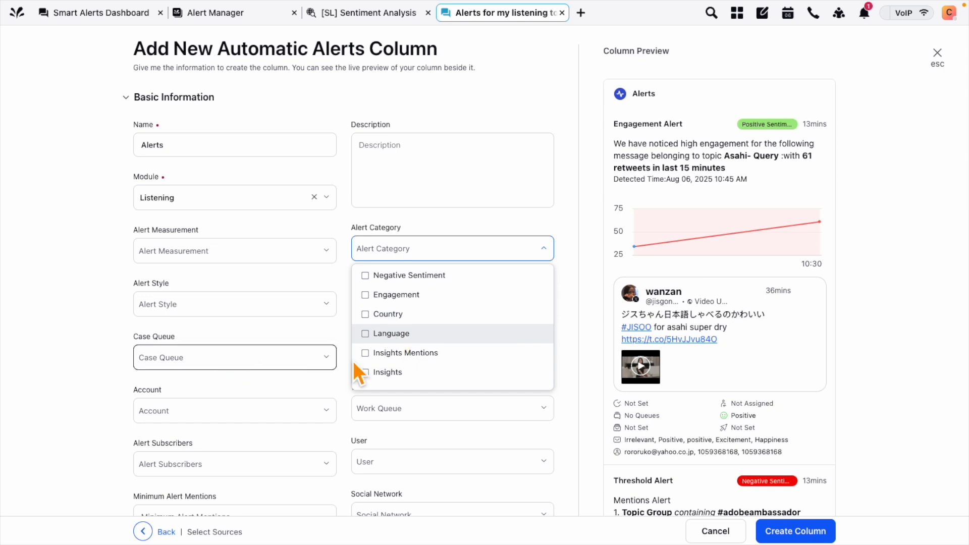
{"action": "left_click", "coordinate": [86, 387]}
Leave subscribers unset and create the Alerts column
{"action": "scroll", "coordinate": [196, 444], "scroll_direction": "down", "scroll_amount": 2}
{"action": "left_click", "coordinate": [306, 402]}
{"action": "scroll", "coordinate": [255, 493], "scroll_direction": "down", "scroll_amount": 5}
{"action": "left_click", "coordinate": [84, 420]}
{"action": "scroll", "coordinate": [84, 419], "scroll_direction": "down", "scroll_amount": 3}
{"action": "scroll", "coordinate": [84, 418], "scroll_direction": "up", "scroll_amount": 6}
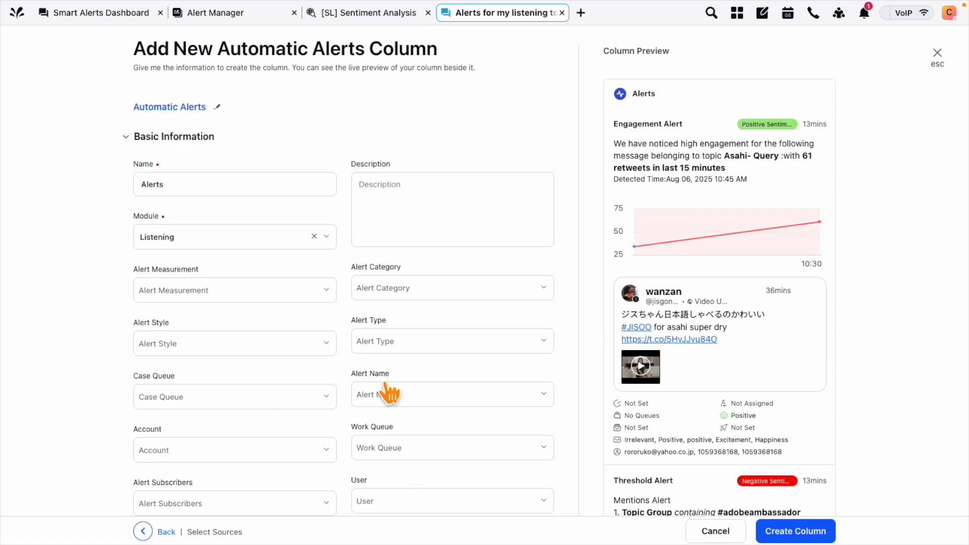
{"action": "left_click", "coordinate": [796, 533]}
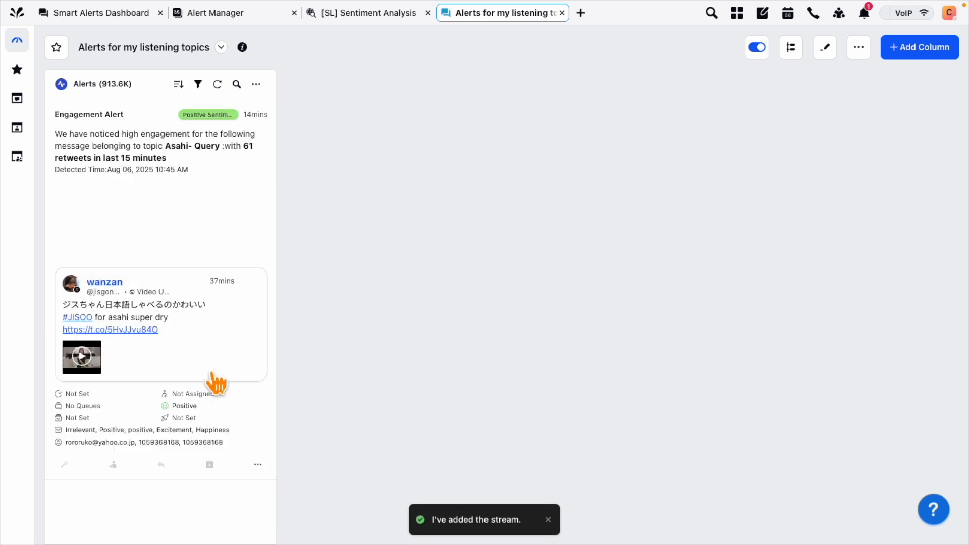
Scroll through the Engagement and Threshold alert cards in the Alerts column and back to the top
{"action": "scroll", "coordinate": [217, 384], "scroll_direction": "down", "scroll_amount": 9}
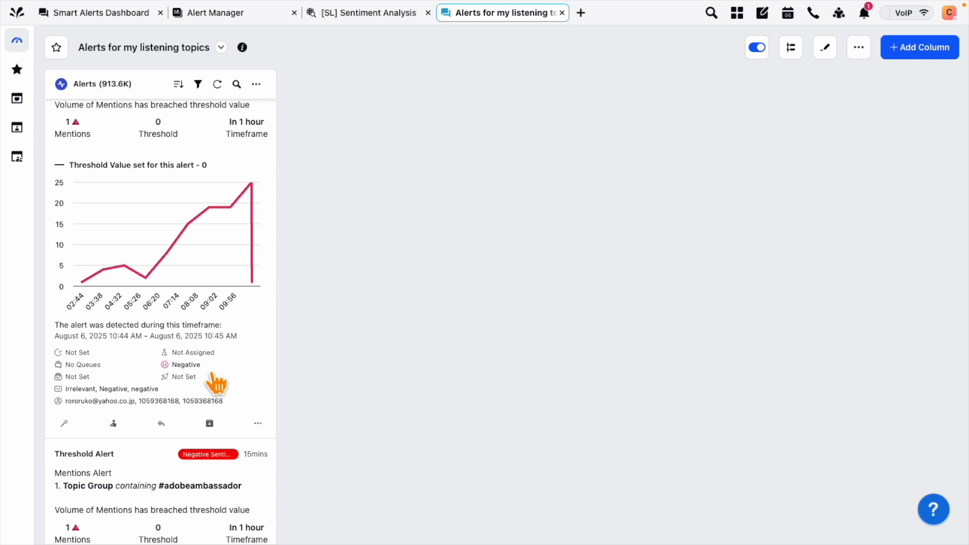
{"action": "scroll", "coordinate": [217, 383], "scroll_direction": "up", "scroll_amount": 9}
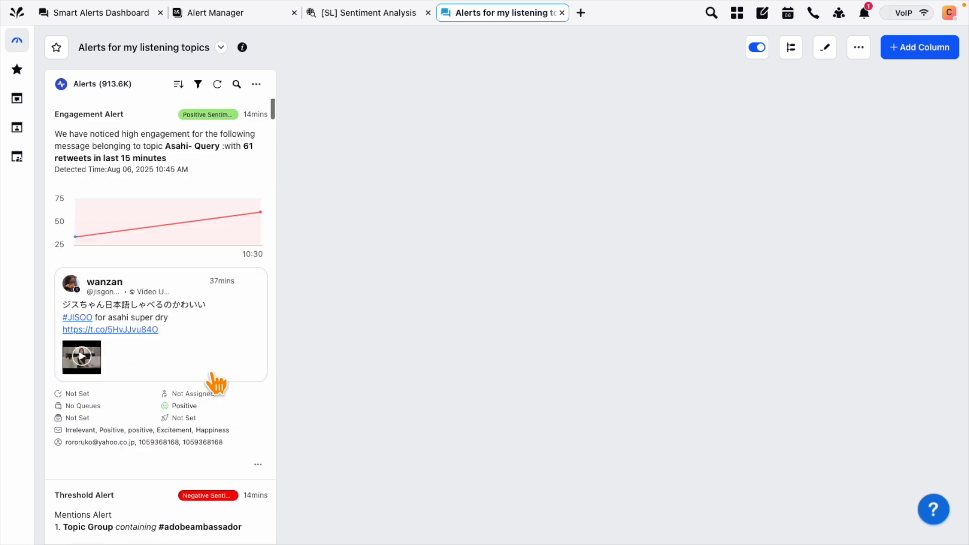